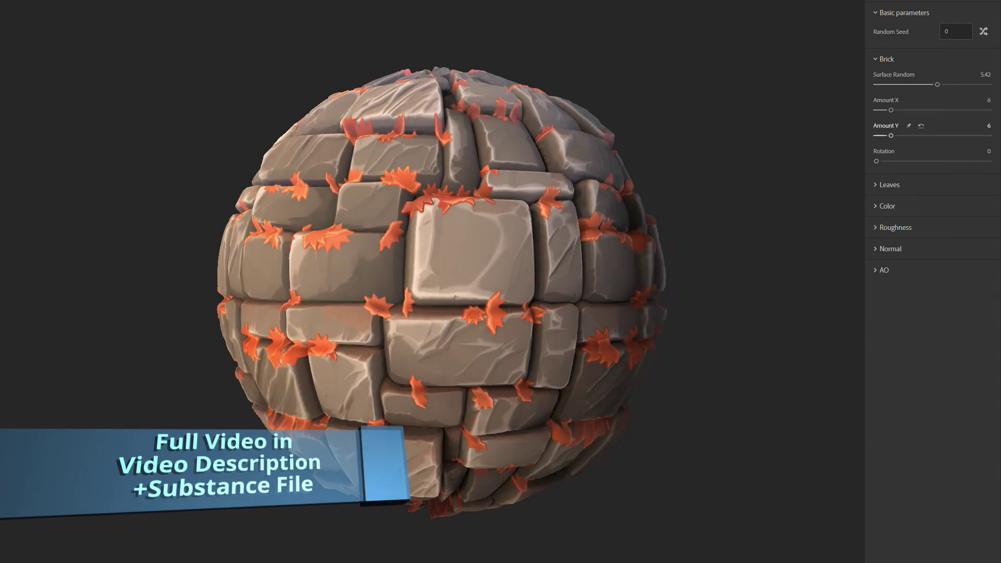
- Raise Brick Amount Y to 8, set leaf Opacity to 0, and leaf X/Y amounts to 39 and 41
{"action": "left_click_drag", "start_coordinate": [890, 136], "coordinate": [908, 161]}
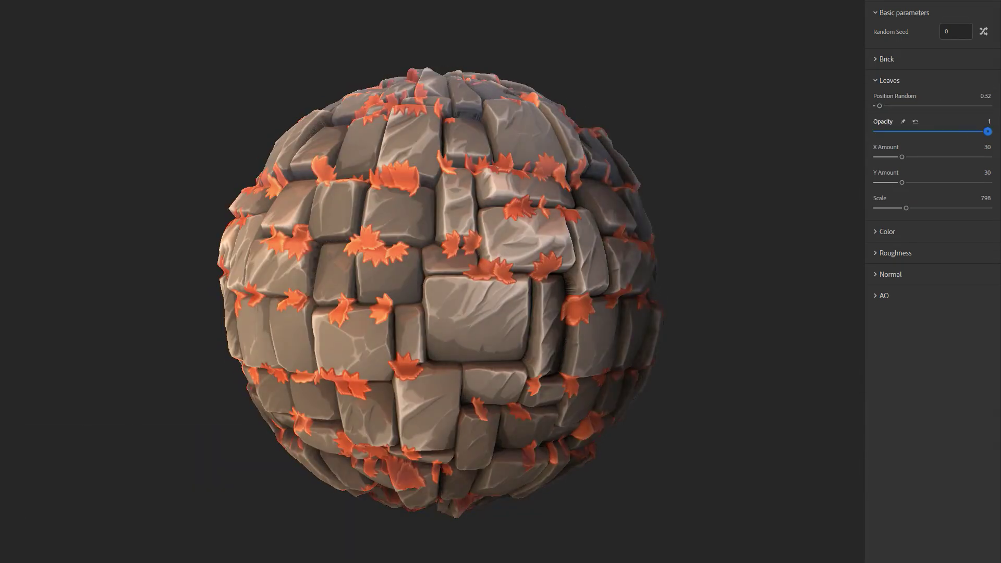
{"action": "left_click", "coordinate": [915, 122]}
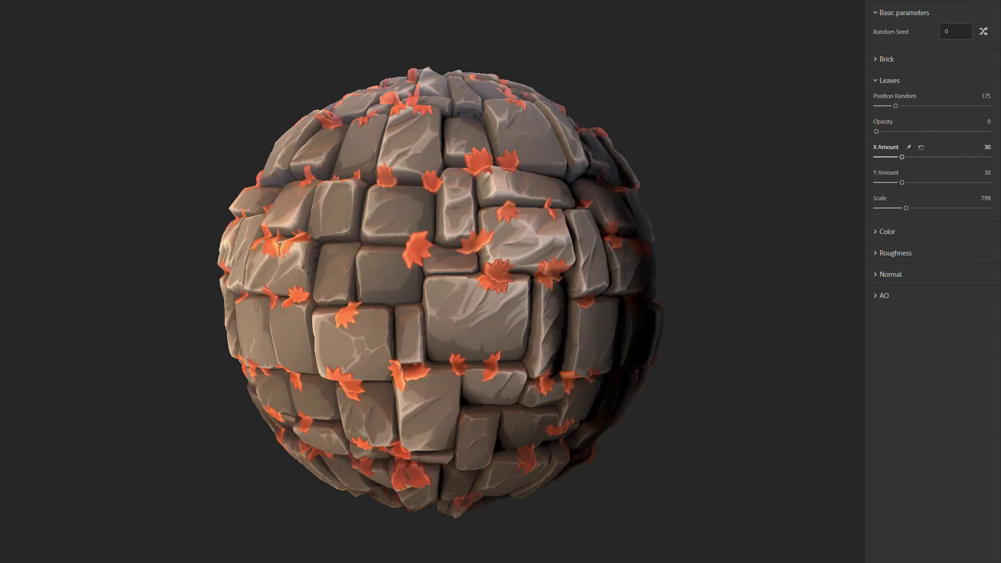
{"action": "left_click_drag", "start_coordinate": [901, 157], "coordinate": [909, 157]}
{"action": "left_click_drag", "start_coordinate": [901, 182], "coordinate": [911, 182]}
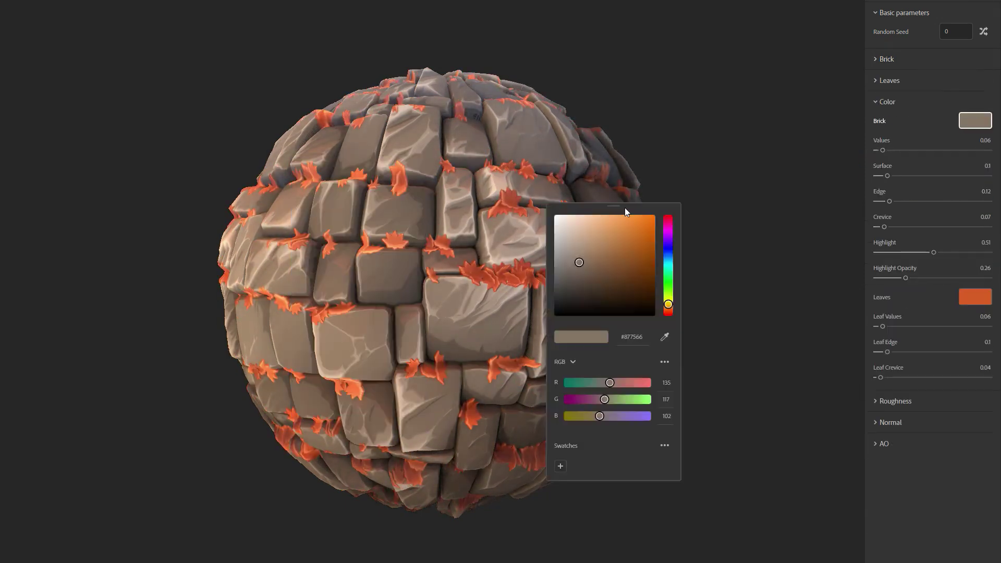
- Make the bricks blue (#547EA4) and lower the brick Edge value
{"action": "left_click_drag", "start_coordinate": [624, 208], "coordinate": [759, 209]}
{"action": "left_click_drag", "start_coordinate": [714, 264], "coordinate": [738, 252]}
{"action": "left_click_drag", "start_coordinate": [802, 306], "coordinate": [803, 259]}
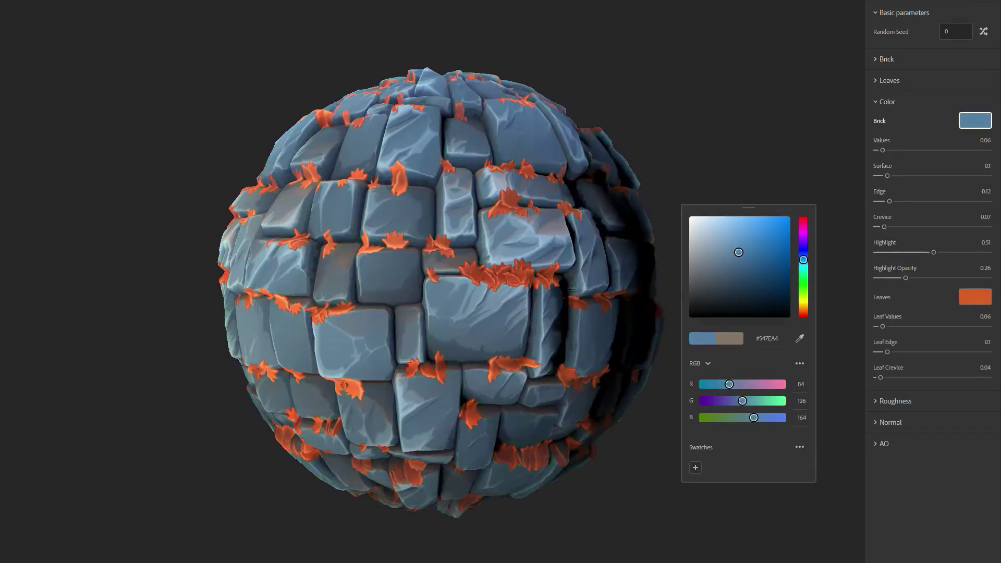
{"action": "key", "text": "Escape"}
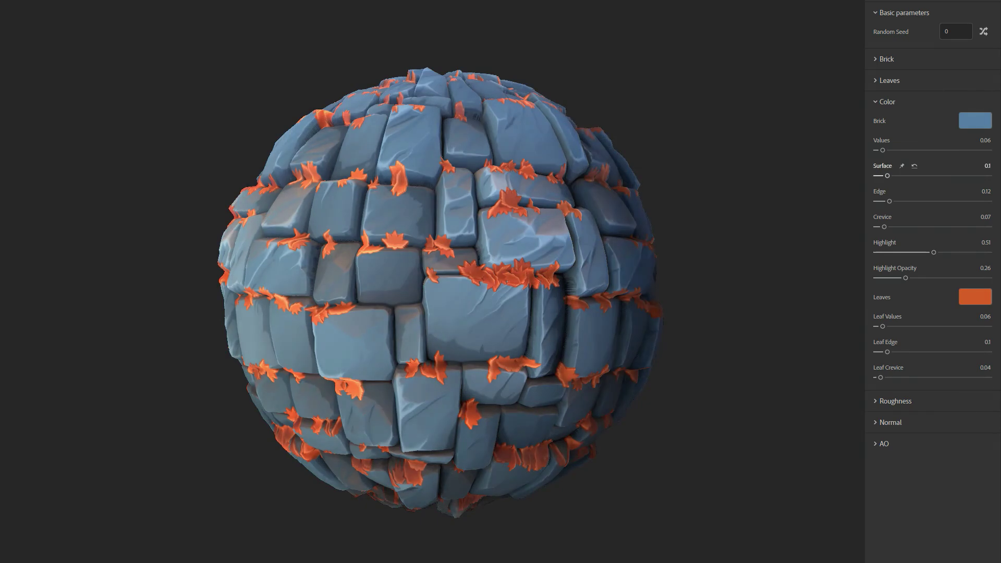
{"action": "left_click_drag", "start_coordinate": [889, 201], "coordinate": [877, 201]}
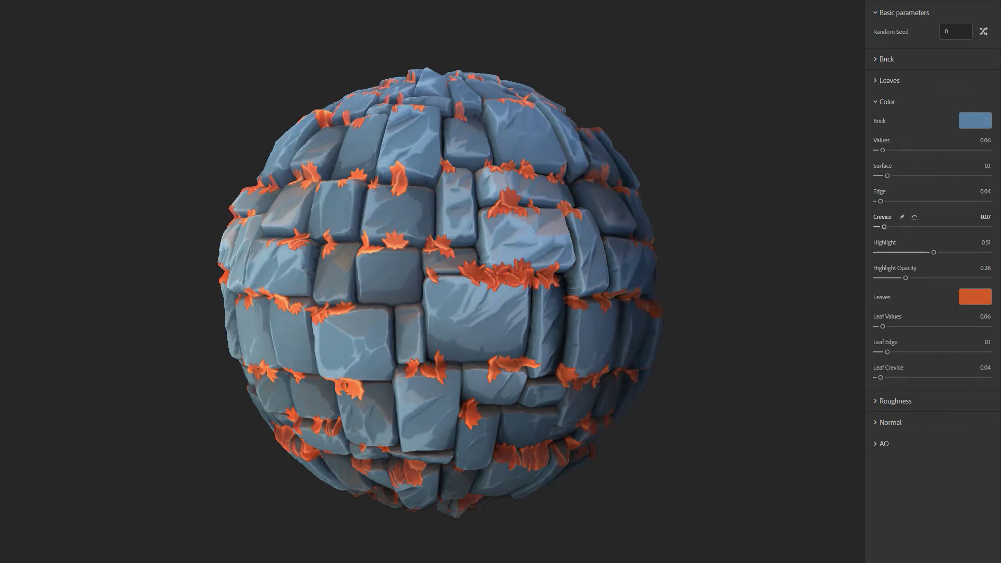
- Change the leaf colour to green
{"action": "left_click", "coordinate": [974, 297]}
{"action": "left_click_drag", "start_coordinate": [802, 307], "coordinate": [802, 280]}
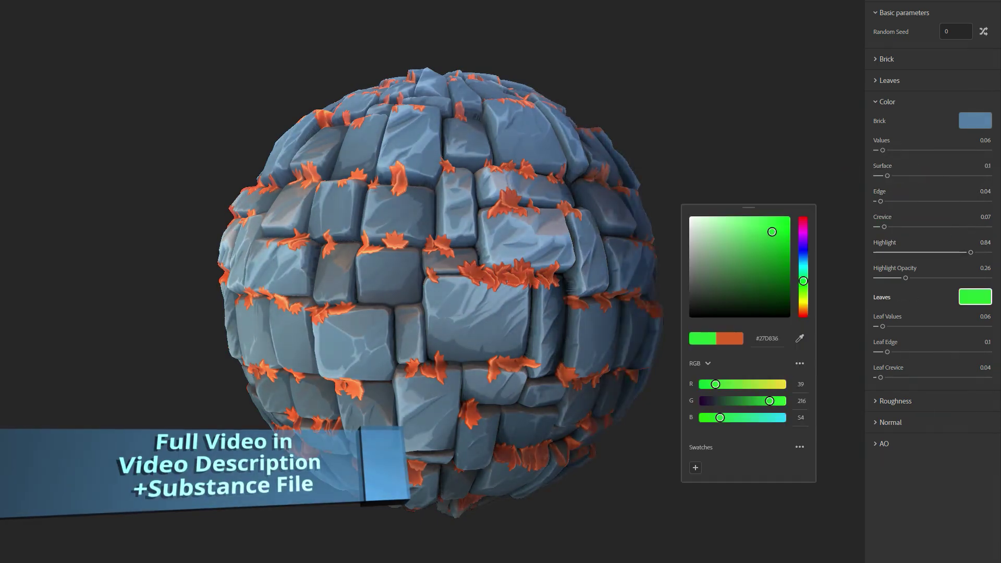
{"action": "left_click_drag", "start_coordinate": [770, 226], "coordinate": [758, 263]}
{"action": "key", "text": "Escape"}
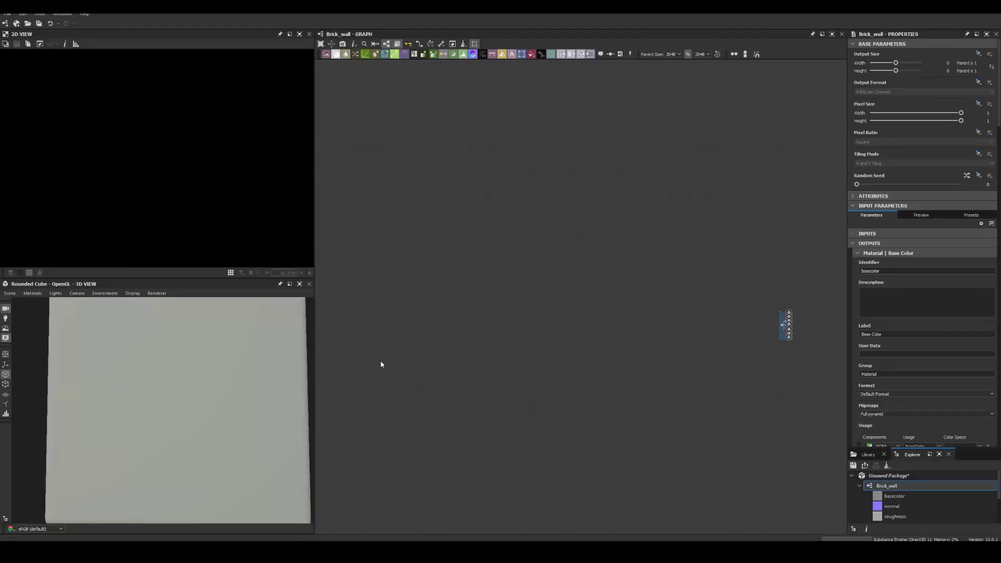
- Add a Tile Random 2 node, adjust its Scale Random, and frame it in the Brick_wall graph
{"action": "key", "text": "space"}
{"action": "type", "text": "tle"}
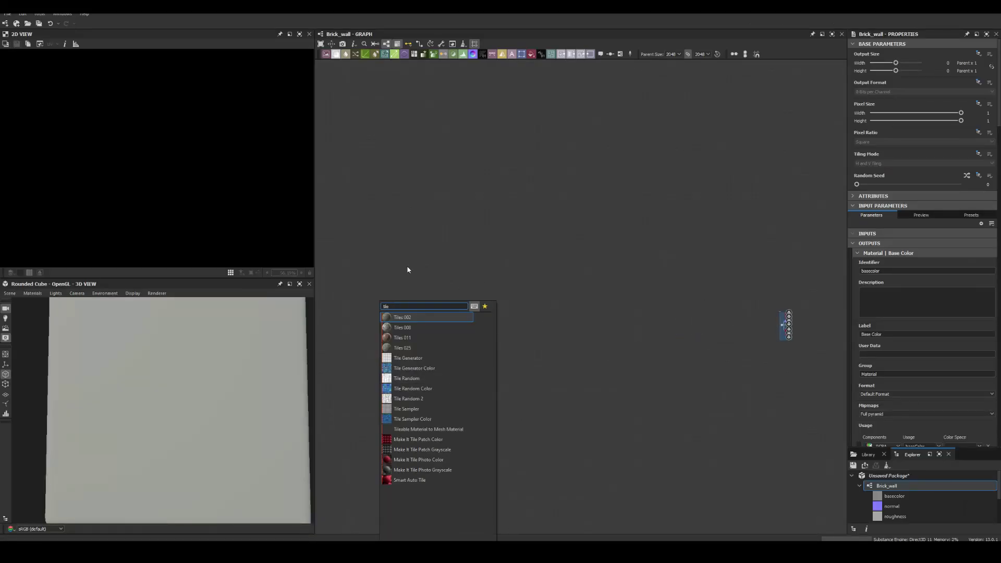
{"action": "left_click", "coordinate": [407, 378]}
{"action": "key", "text": "space"}
{"action": "type", "text": "ti"}
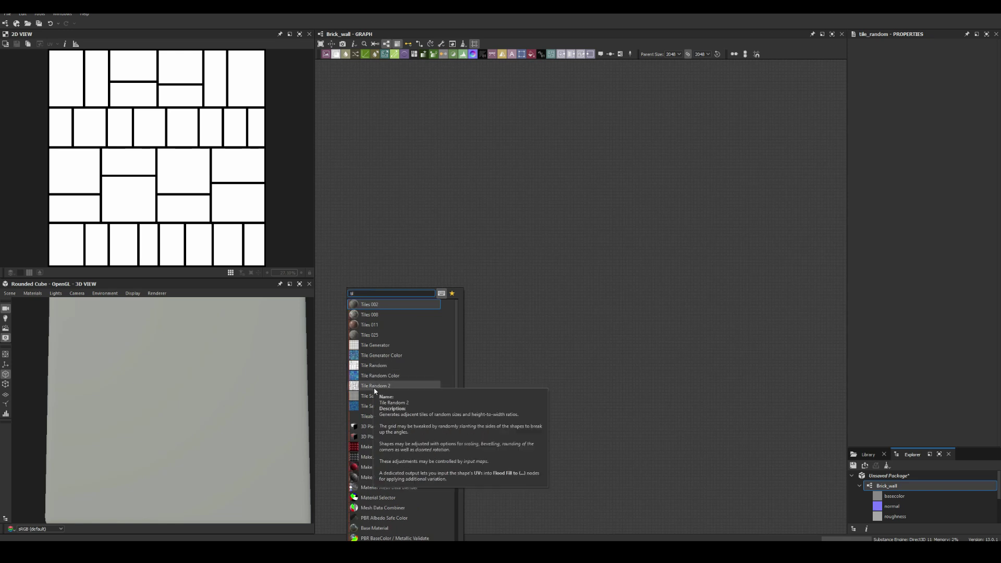
{"action": "left_click", "coordinate": [374, 386]}
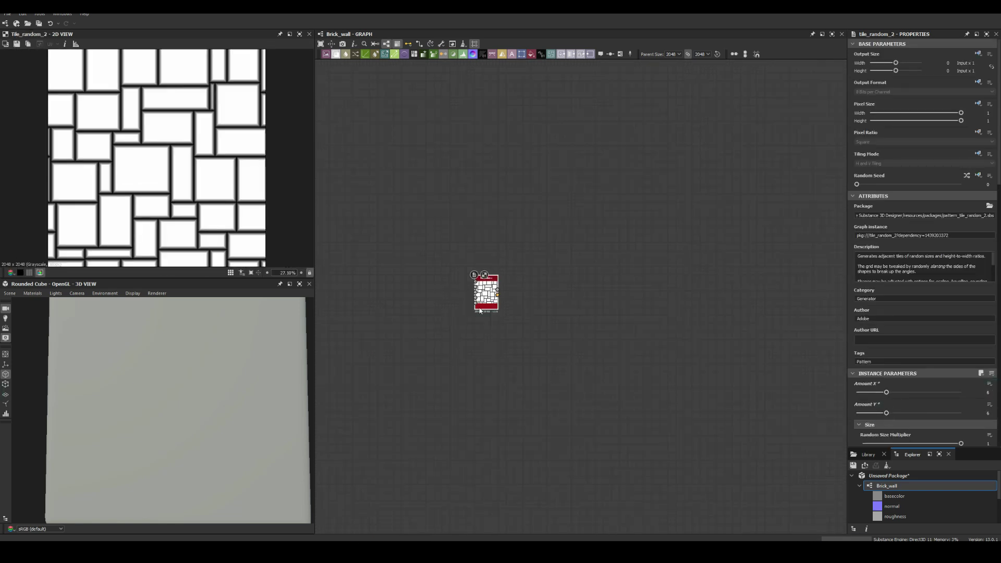
{"action": "scroll", "coordinate": [928, 343], "scroll_direction": "down", "scroll_amount": 5}
{"action": "left_click_drag", "start_coordinate": [862, 402], "coordinate": [892, 405]}
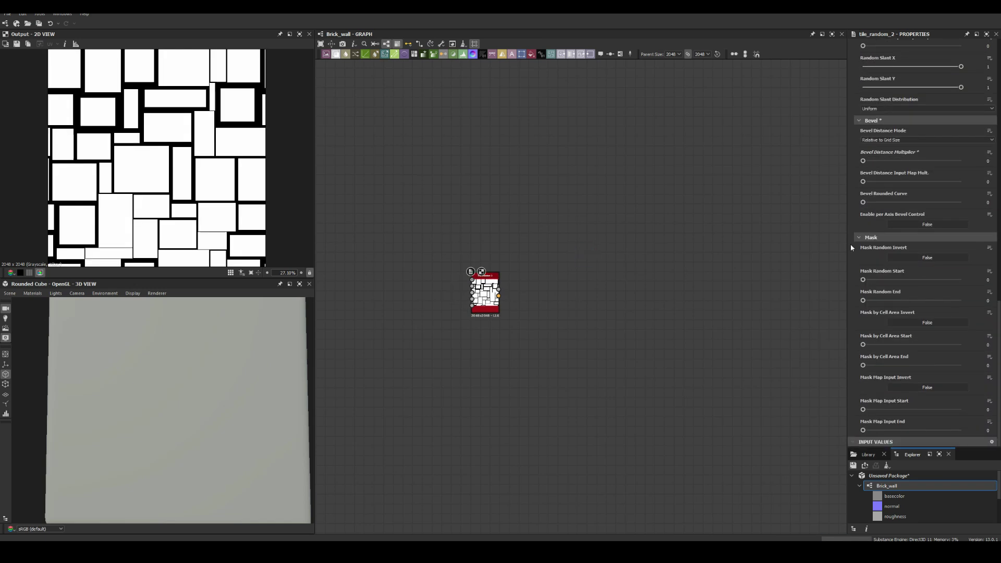
{"action": "key", "text": "f"}
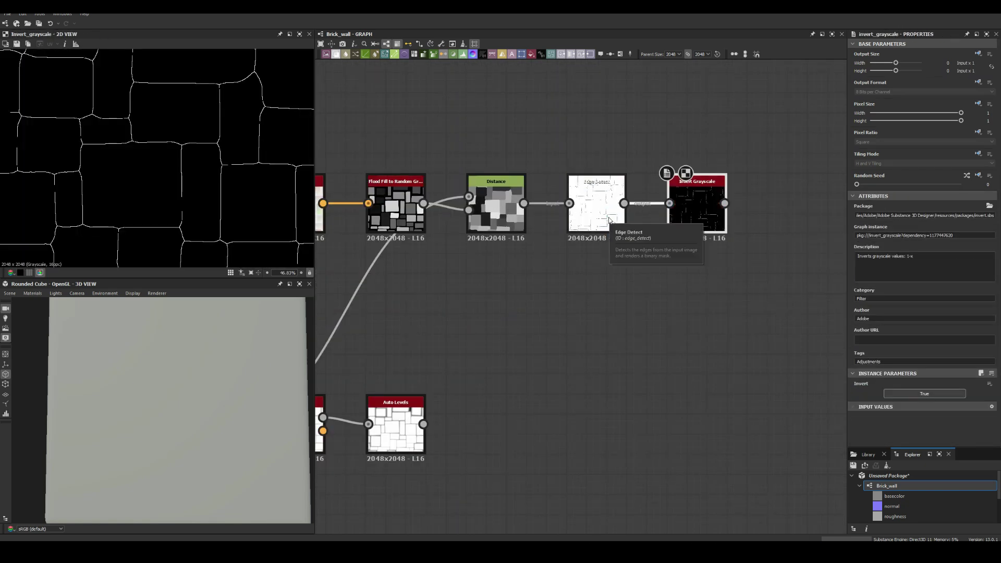
- Preview the Auto Levels node and inspect the blur node in the brick chain
{"action": "left_click", "coordinate": [408, 429]}
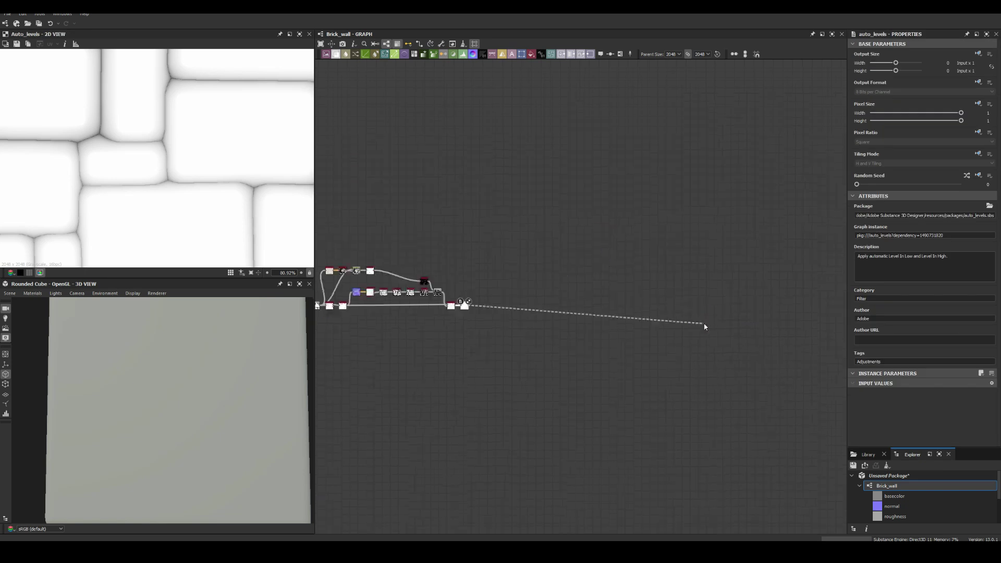
{"action": "left_click", "coordinate": [489, 321]}
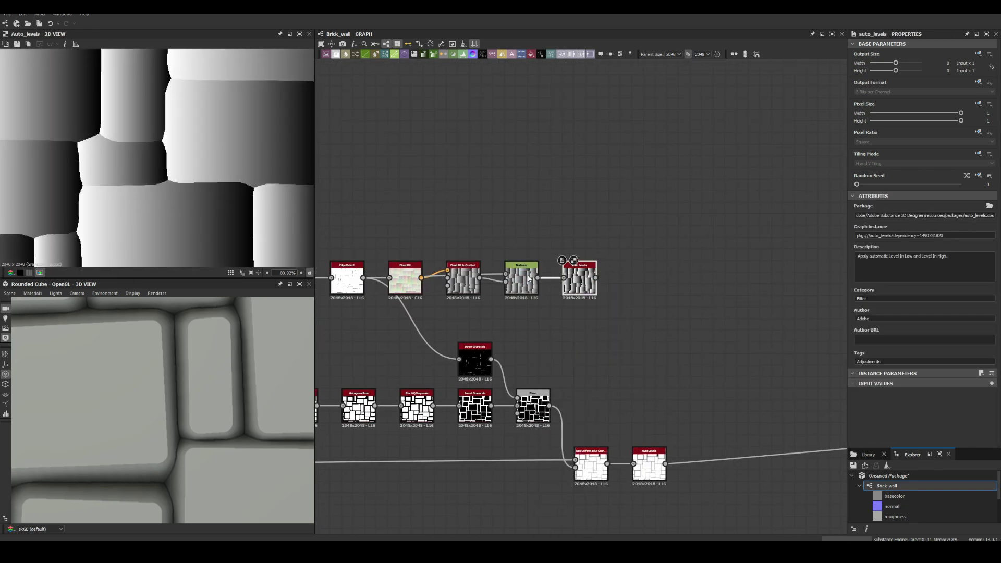
- Add a Tile Sampler node to the graph from the node menu
{"action": "right_click", "coordinate": [519, 302]}
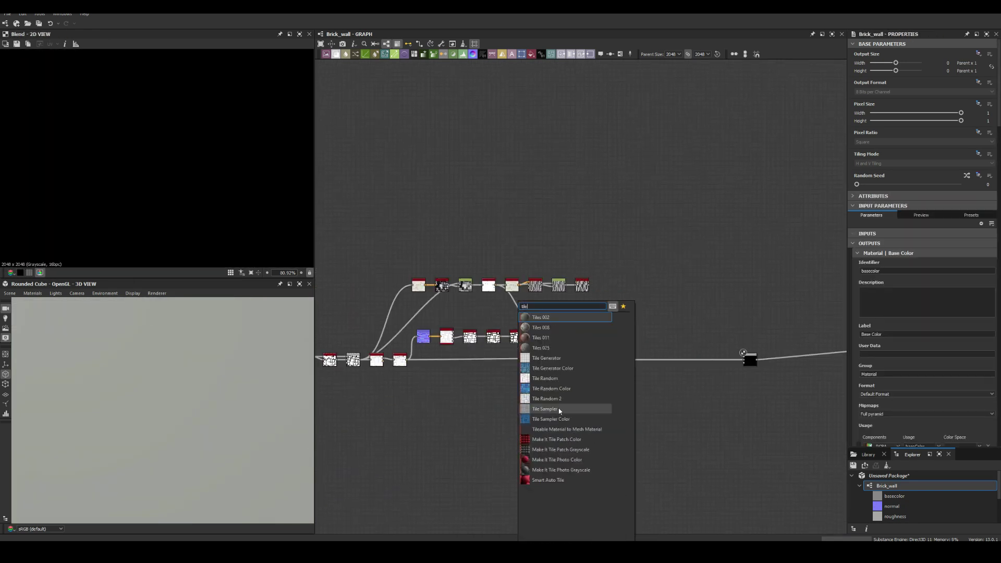
{"action": "left_click", "coordinate": [552, 410]}
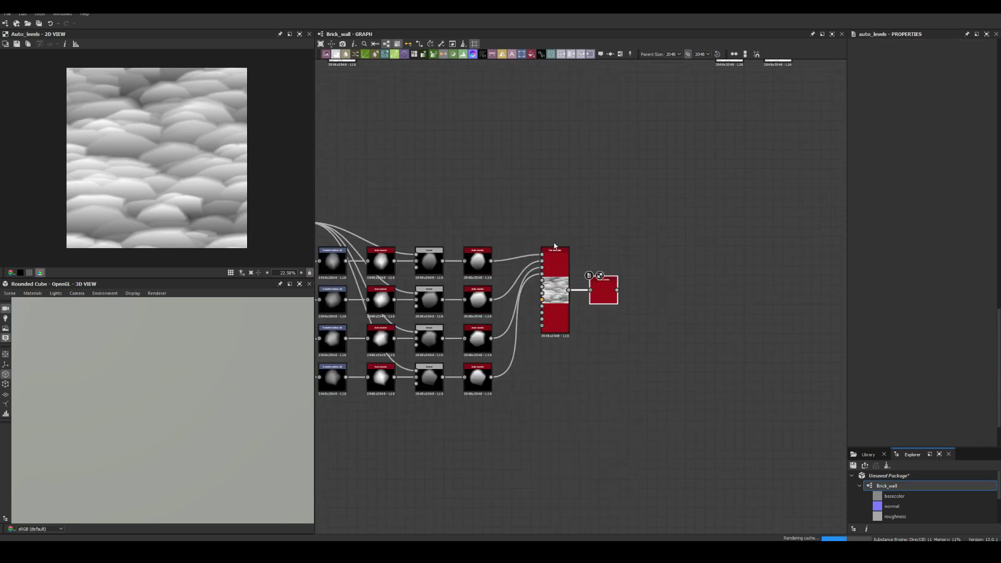
- Set Tile Sampler rotation to -45°, add a Gaussian Noise node, and set warp intensity to 61.47
{"action": "left_click", "coordinate": [867, 370]}
{"action": "double_click", "coordinate": [488, 334]}
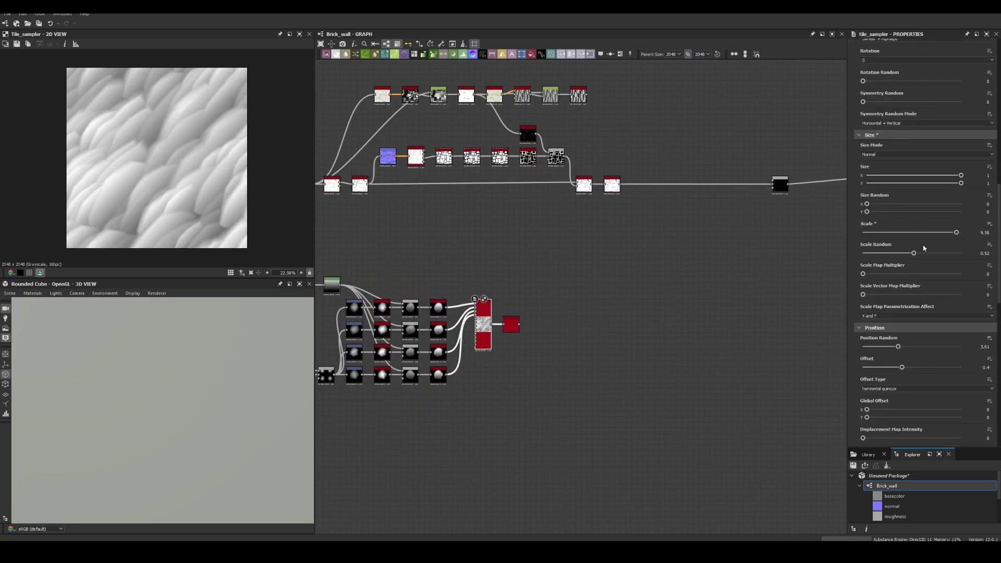
{"action": "left_click", "coordinate": [510, 324]}
{"action": "key", "text": "space"}
{"action": "type", "text": "gau"}
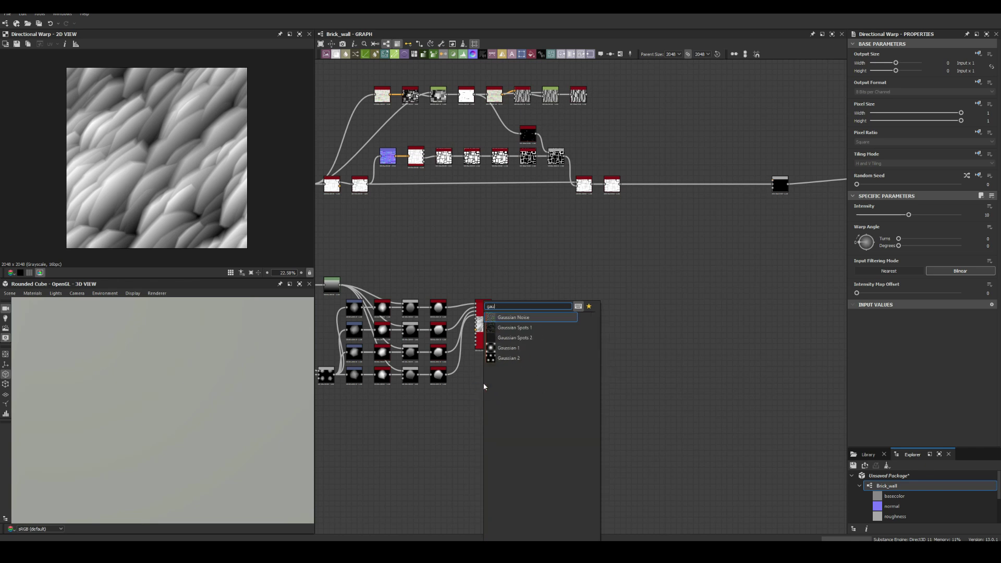
{"action": "key", "text": "Return"}
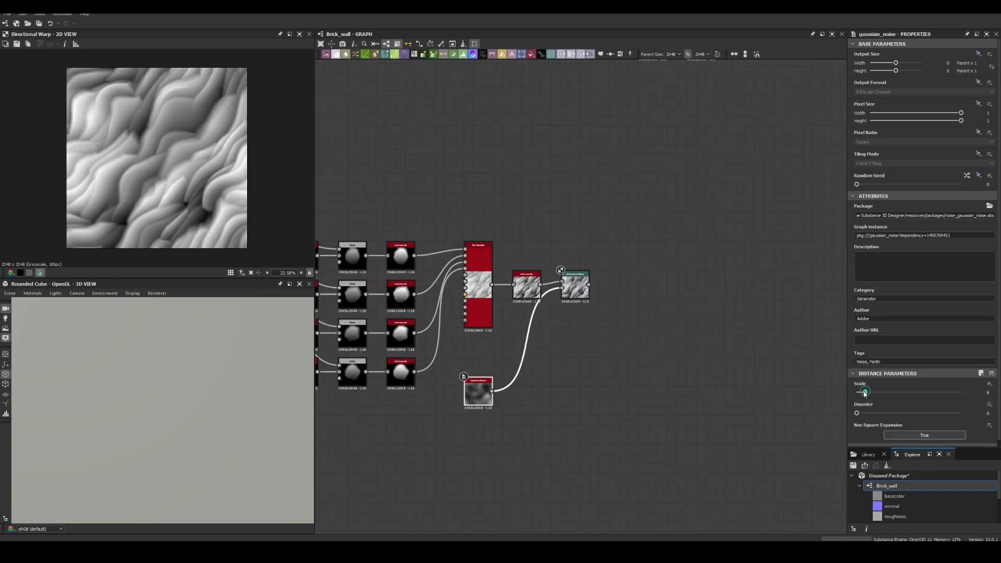
{"action": "left_click", "coordinate": [576, 287]}
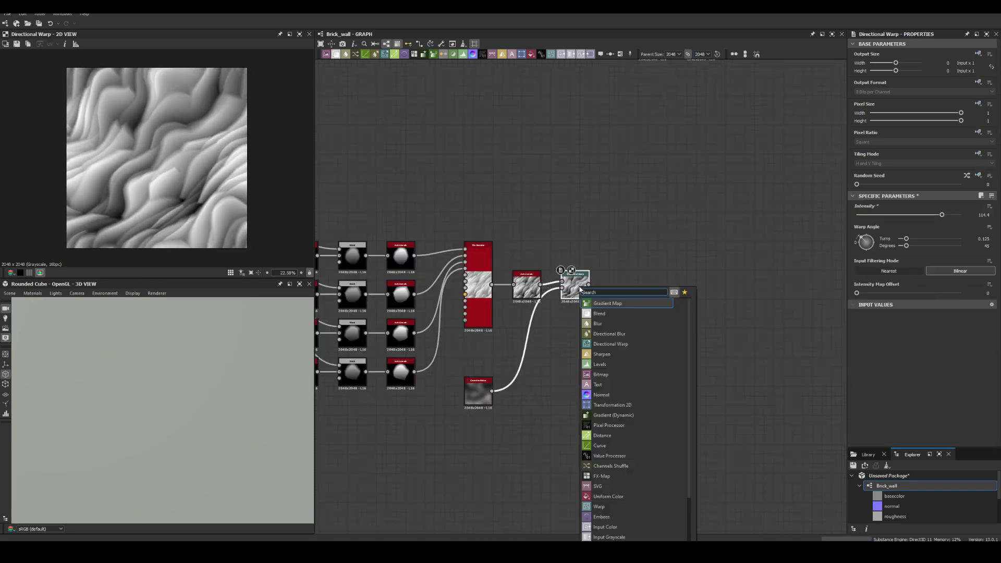
{"action": "left_click_drag", "start_coordinate": [941, 215], "coordinate": [880, 215]}
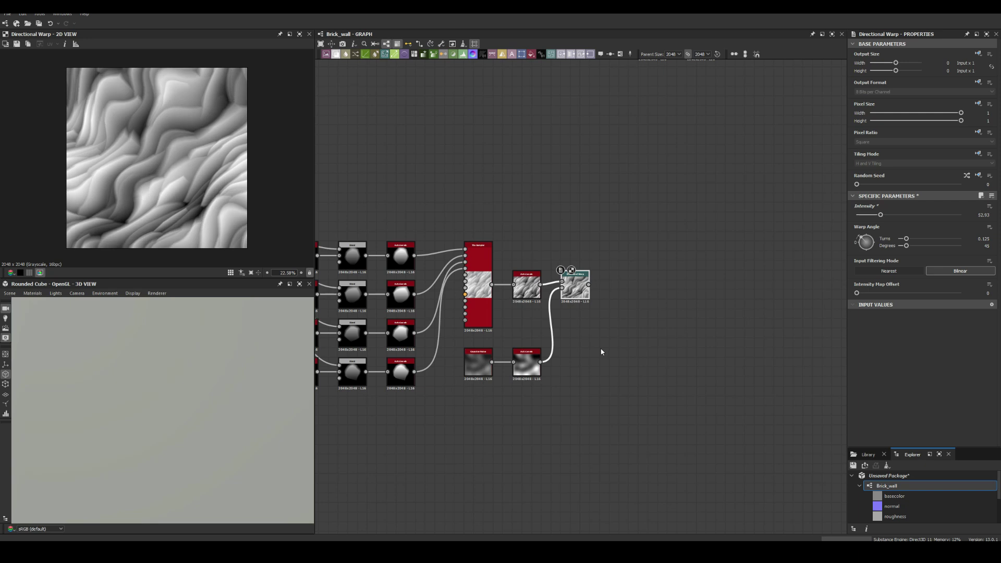
- Drive a second Directional Warp with a Crystal 1 chain, warp intensity 7.11, crystal scale 7
{"action": "right_click", "coordinate": [490, 311]}
{"action": "left_click", "coordinate": [515, 333]}
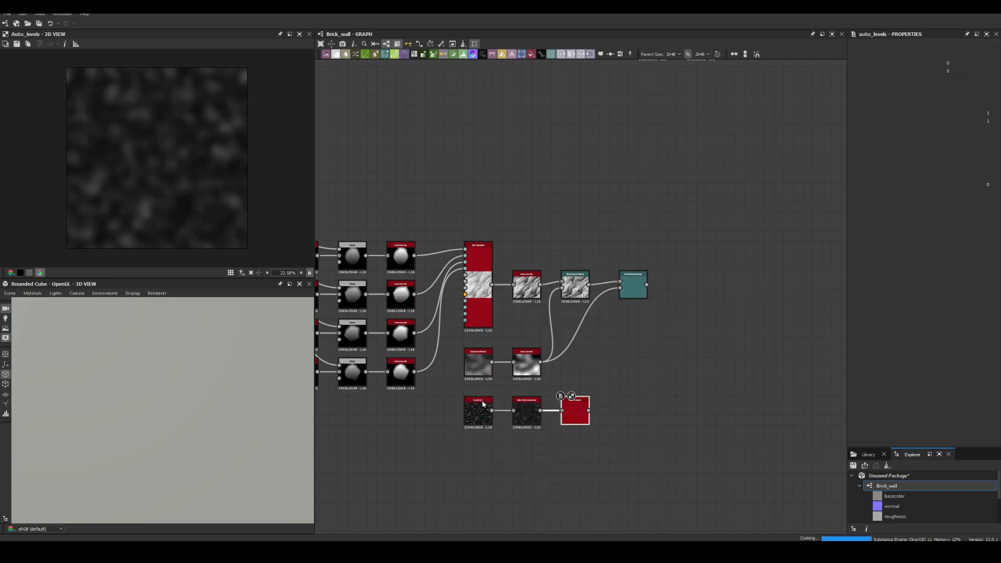
{"action": "left_click_drag", "start_coordinate": [588, 410], "coordinate": [620, 289]}
{"action": "left_click", "coordinate": [633, 284]}
{"action": "left_click_drag", "start_coordinate": [880, 214], "coordinate": [864, 215]}
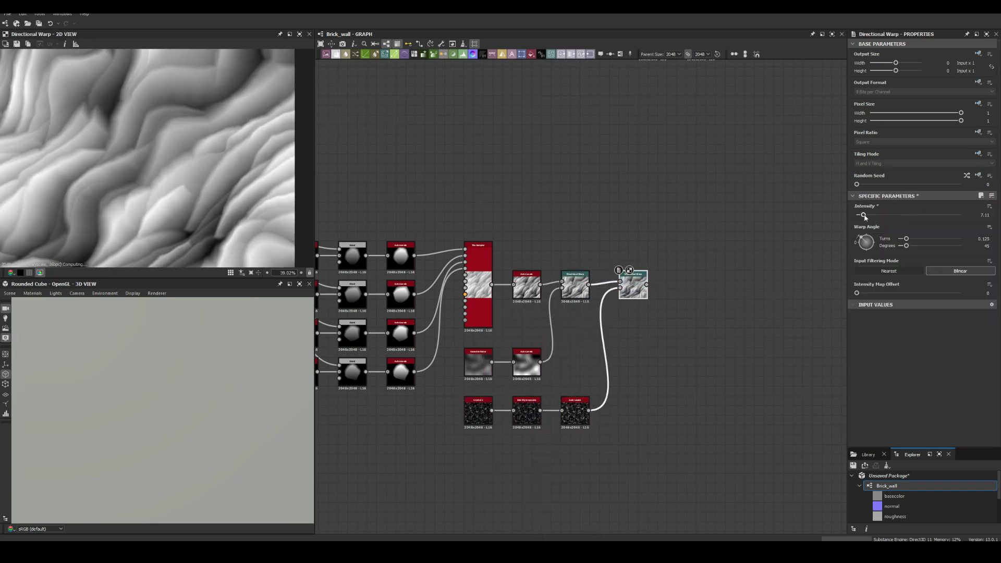
{"action": "left_click_drag", "start_coordinate": [863, 393], "coordinate": [858, 392]}
{"action": "scroll", "coordinate": [676, 279], "scroll_direction": "down", "scroll_amount": 3}
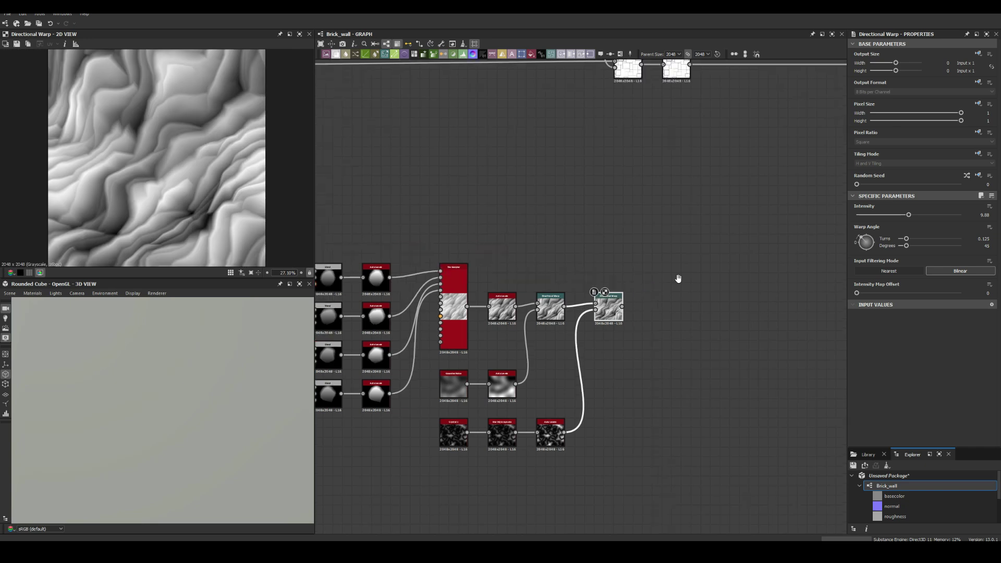
{"action": "scroll", "coordinate": [676, 323], "scroll_direction": "down", "scroll_amount": 3}
{"action": "scroll", "coordinate": [569, 227], "scroll_direction": "up", "scroll_amount": 3}
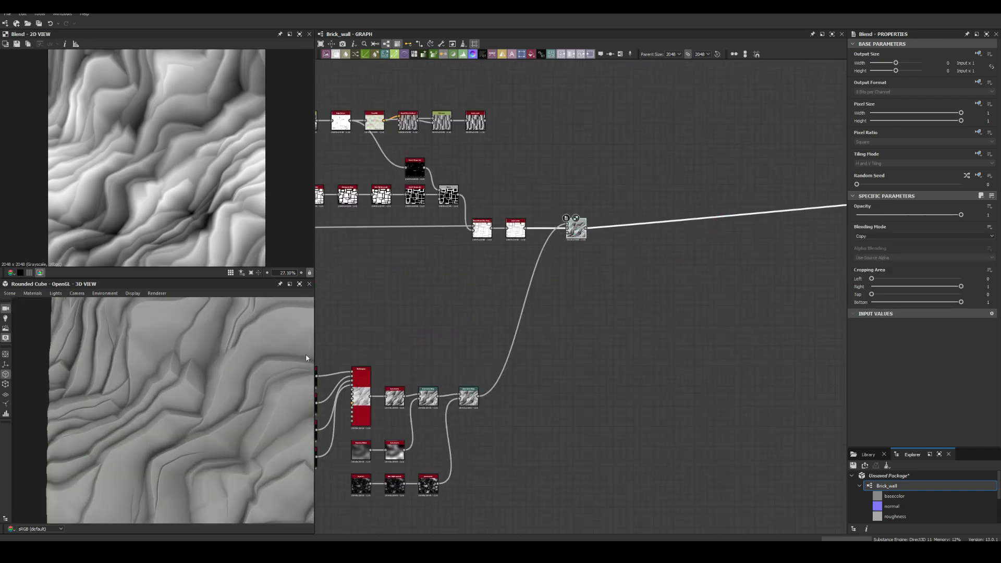
- Feed a Levels node into the Blend, adjust its histogram, and insert an Invert Grayscale copy
{"action": "left_click_drag", "start_coordinate": [478, 396], "coordinate": [476, 303]}
{"action": "left_click", "coordinate": [501, 378]}
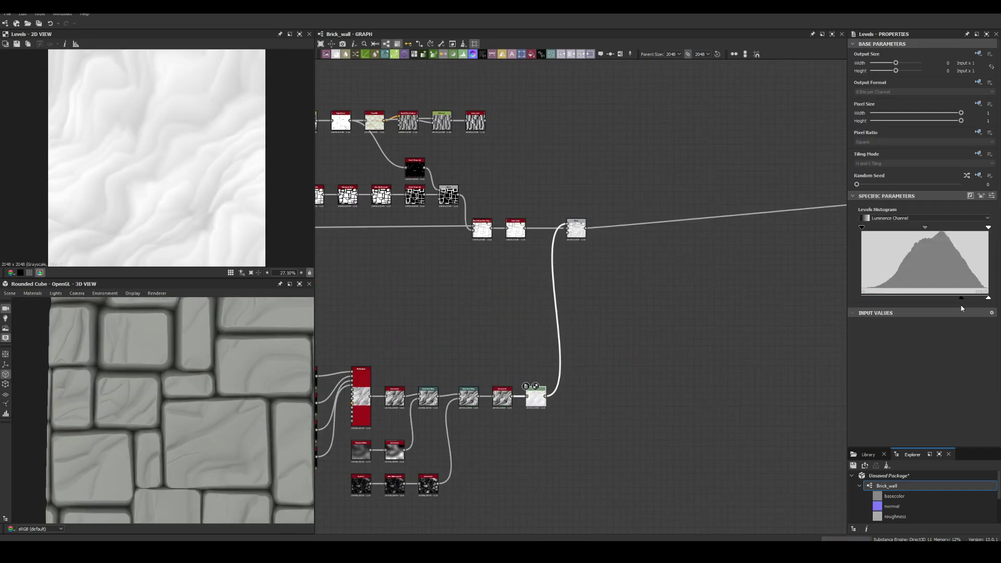
{"action": "left_click_drag", "start_coordinate": [478, 396], "coordinate": [506, 305]}
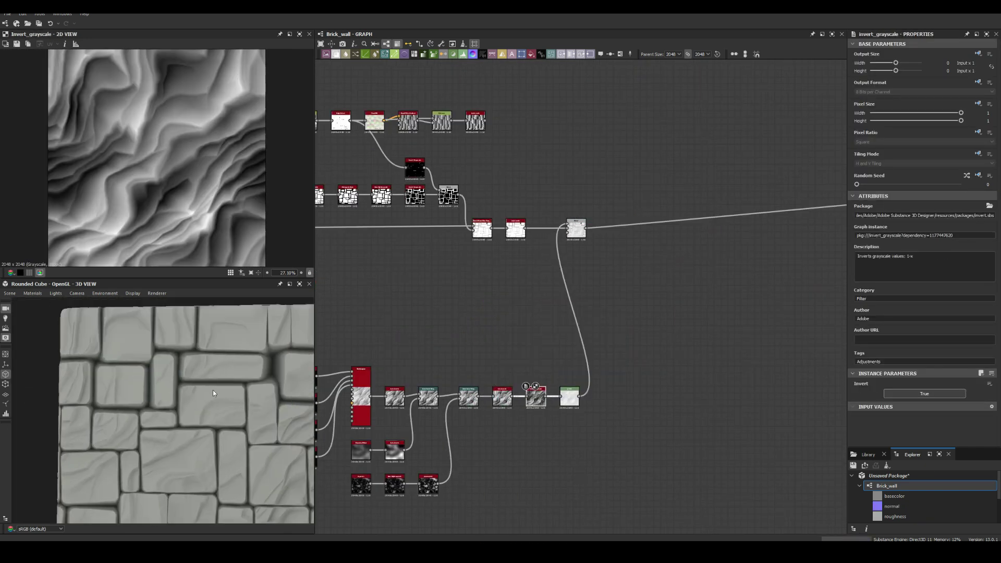
{"action": "mouse_move", "coordinate": [213, 390]}
{"action": "left_mouse_down"}
{"action": "mouse_move", "coordinate": [166, 354]}
{"action": "mouse_move", "coordinate": [207, 460]}
{"action": "left_mouse_up"}
- Inspect the Tile Random 2 and Invert Grayscale nodes, then search for a 'vec' node
{"action": "left_click", "coordinate": [412, 284]}
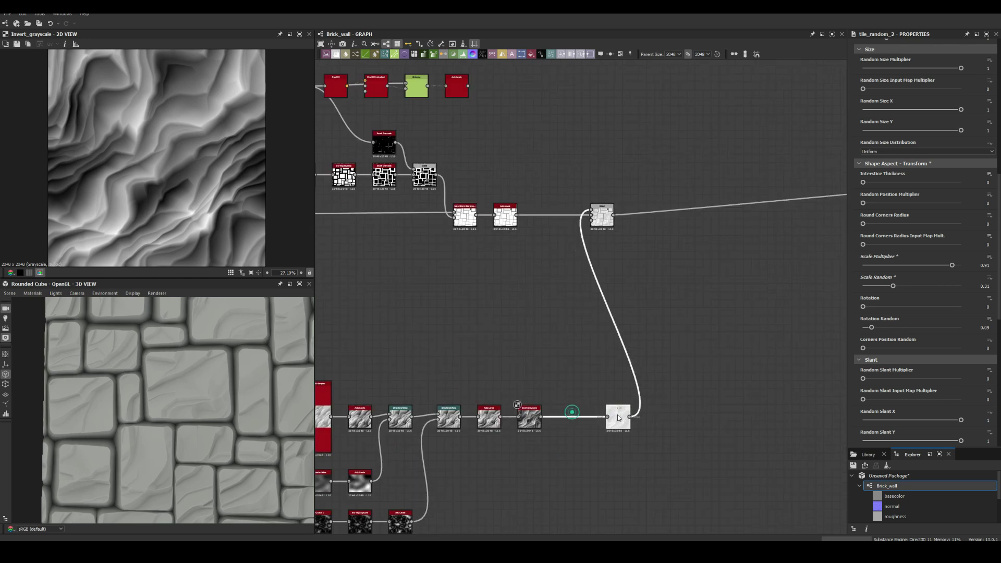
{"action": "left_click", "coordinate": [522, 417]}
{"action": "key", "text": "space"}
{"action": "type", "text": "vec"}
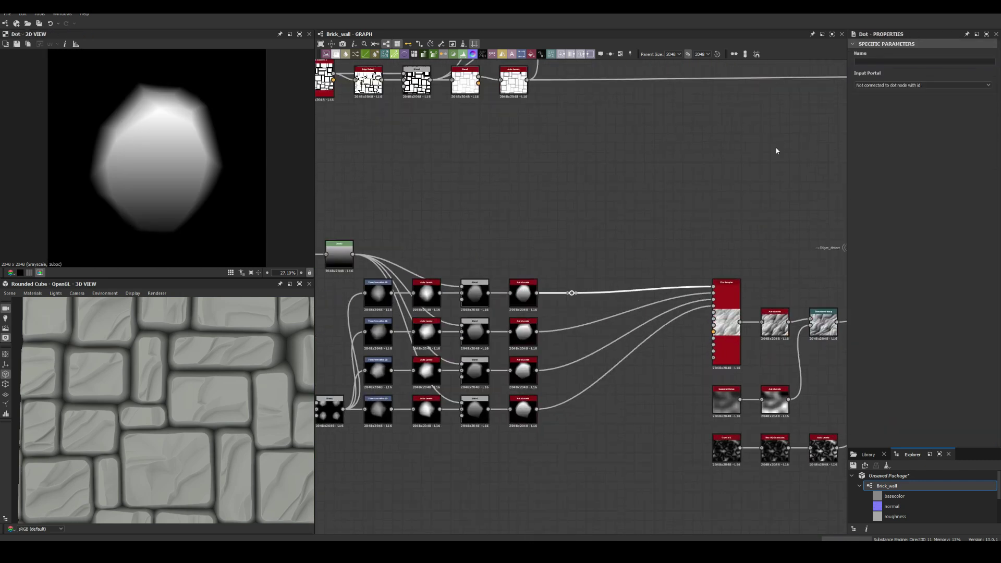
- Name the dot Rocks_shape_1, duplicate up to Rocks_shape_4, and select the Levels node
{"action": "type", "text": "hape_1"}
{"action": "key", "text": "Return"}
{"action": "scroll", "coordinate": [574, 295], "scroll_direction": "up", "scroll_amount": 5}
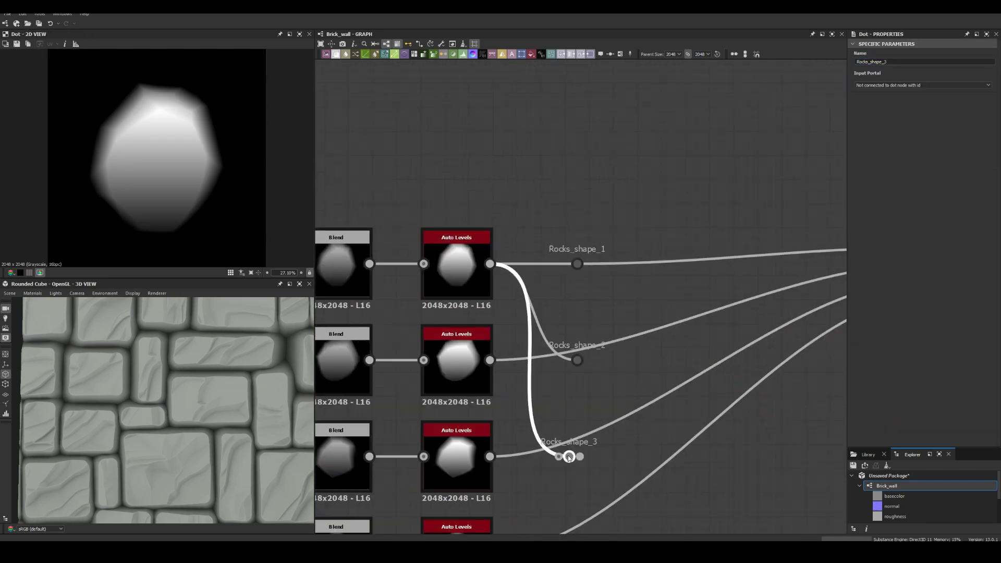
{"action": "key", "text": "ctrl+d"}
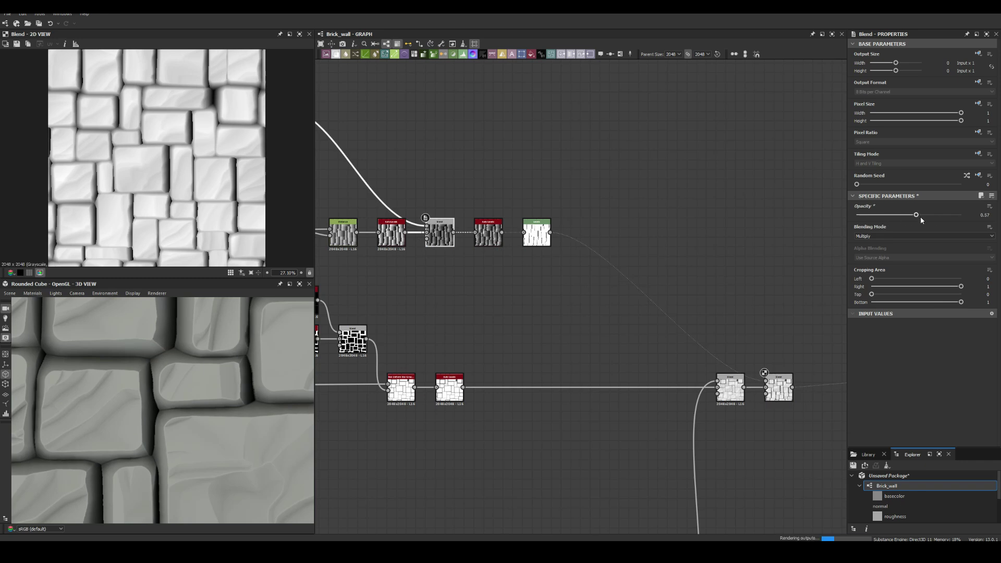
{"action": "middle_click_drag", "start_coordinate": [576, 339], "coordinate": [459, 312]}
{"action": "left_click", "coordinate": [417, 190]}
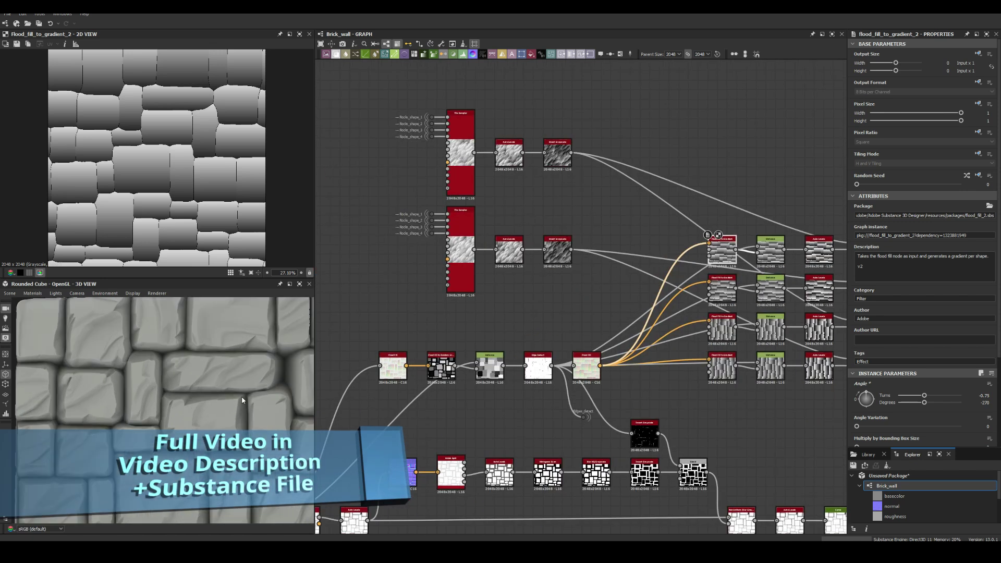
- Lower a Blend opacity to 0.42 and preview the bottom Blend and second-row Levels
{"action": "scroll", "coordinate": [465, 168], "scroll_direction": "down", "scroll_amount": 5}
{"action": "scroll", "coordinate": [377, 282], "scroll_direction": "up", "scroll_amount": 3}
{"action": "left_click_drag", "start_coordinate": [907, 215], "coordinate": [900, 216]}
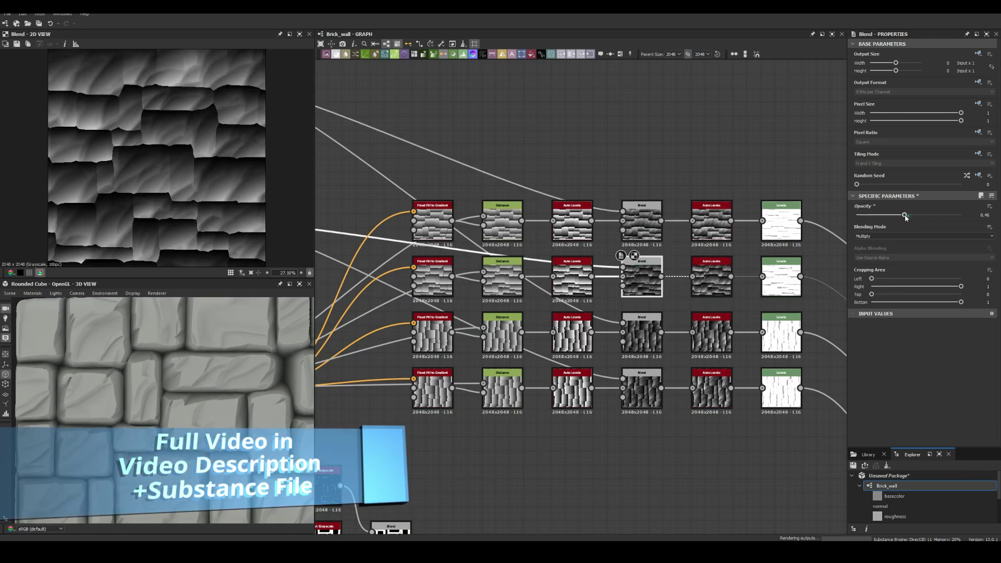
{"action": "double_click", "coordinate": [642, 388]}
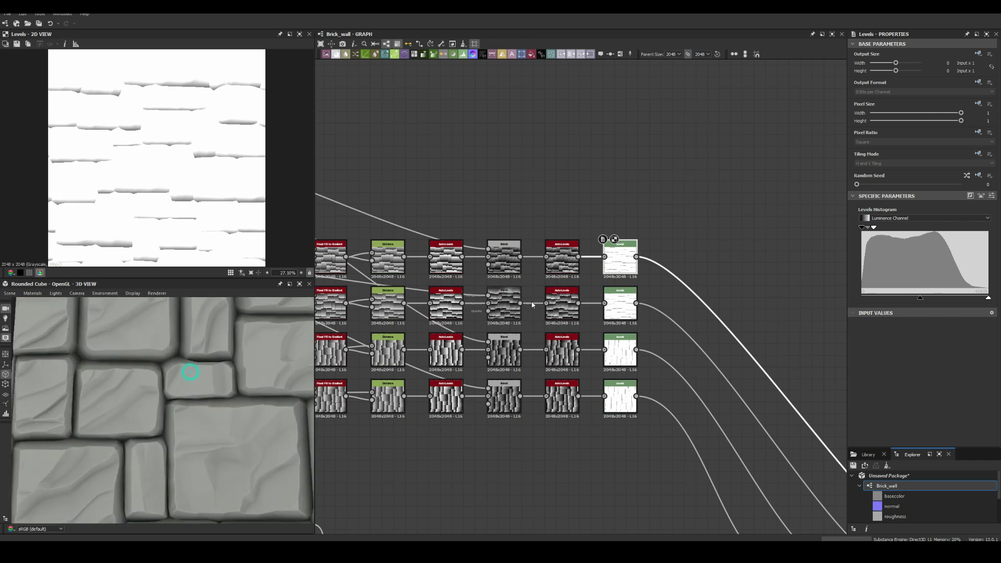
{"action": "left_click", "coordinate": [619, 308]}
{"action": "scroll", "coordinate": [614, 313], "scroll_direction": "up", "scroll_amount": 3}
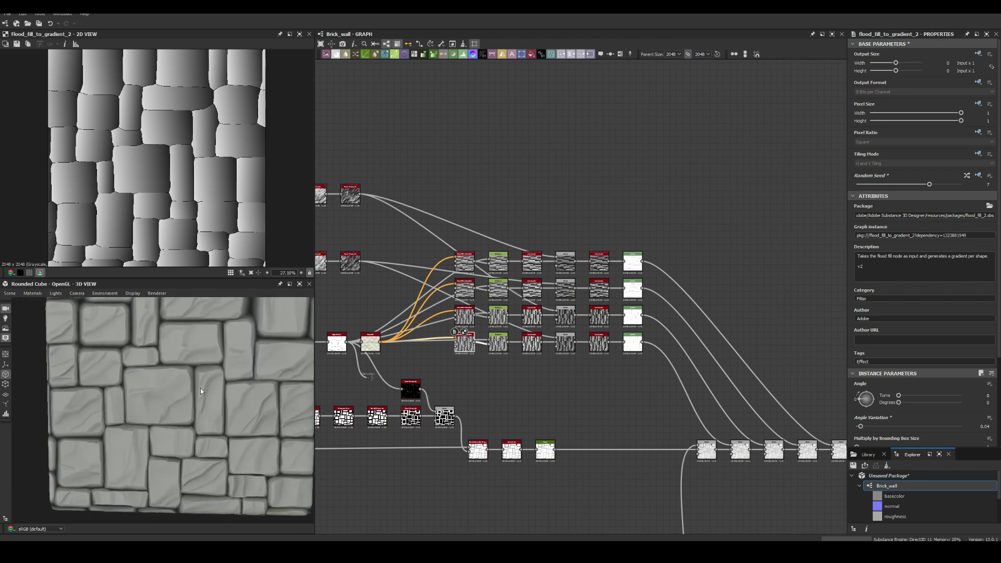
- Duplicate the block of gradient chain rows and nudge the Levels black point up
{"action": "left_click_drag", "start_coordinate": [655, 214], "coordinate": [458, 284]}
{"action": "key", "text": "ctrl+d"}
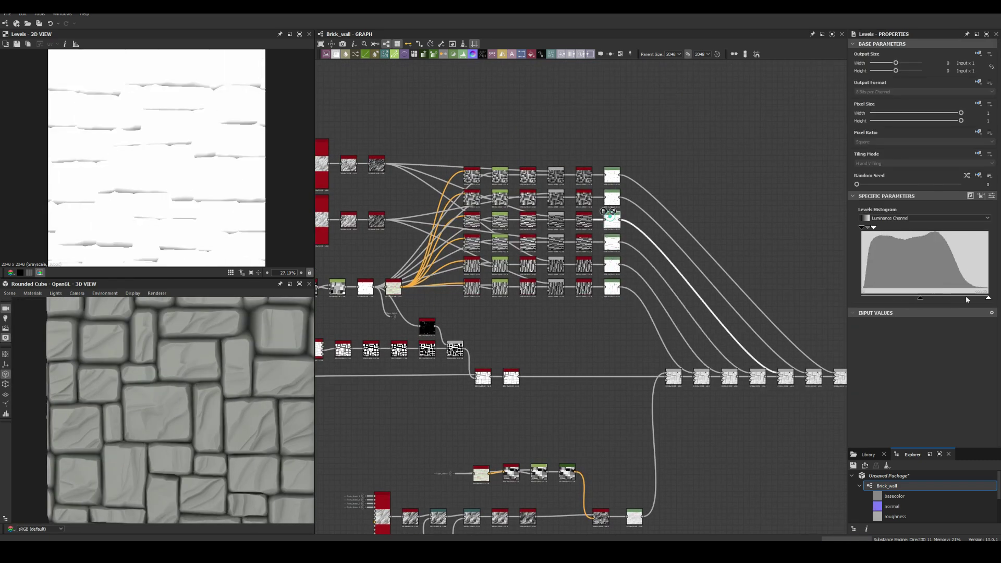
{"action": "left_click_drag", "start_coordinate": [908, 298], "coordinate": [920, 298]}
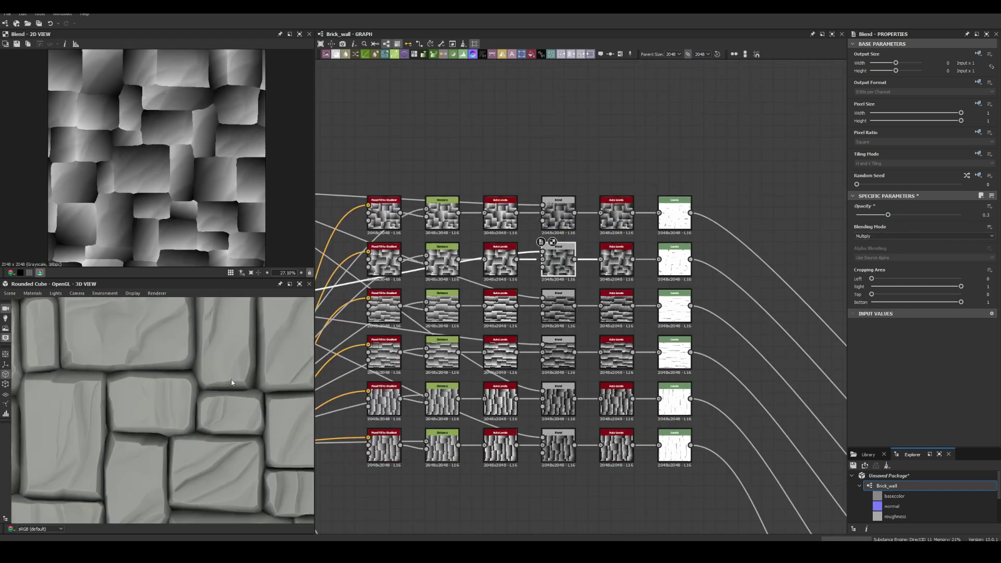
{"action": "scroll", "coordinate": [597, 92], "scroll_direction": "down", "scroll_amount": 4}
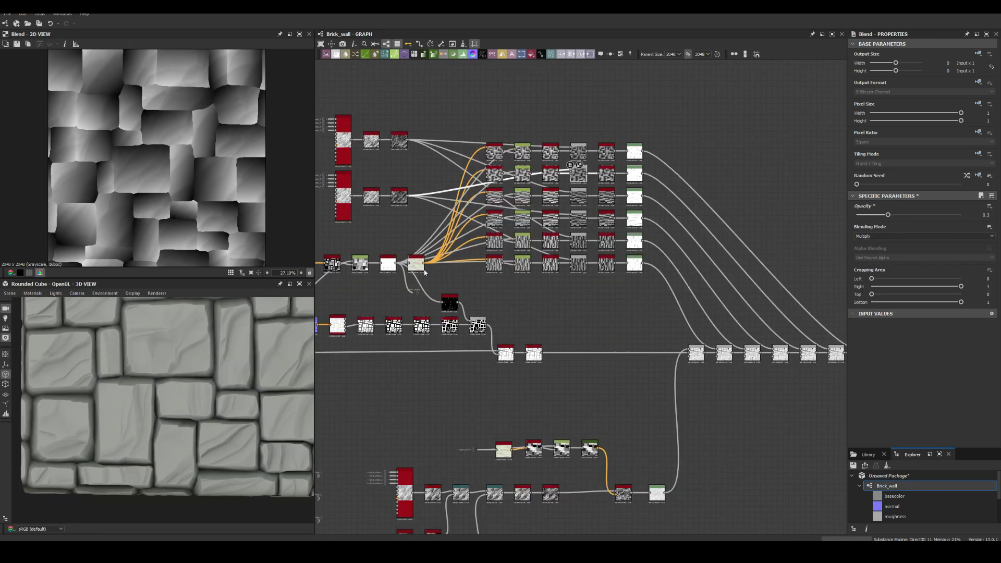
- Move Edge Detect toward the Blend chain and feed the bevel's Auto Levels into the Blend
{"action": "left_click_drag", "start_coordinate": [580, 299], "coordinate": [841, 327]}
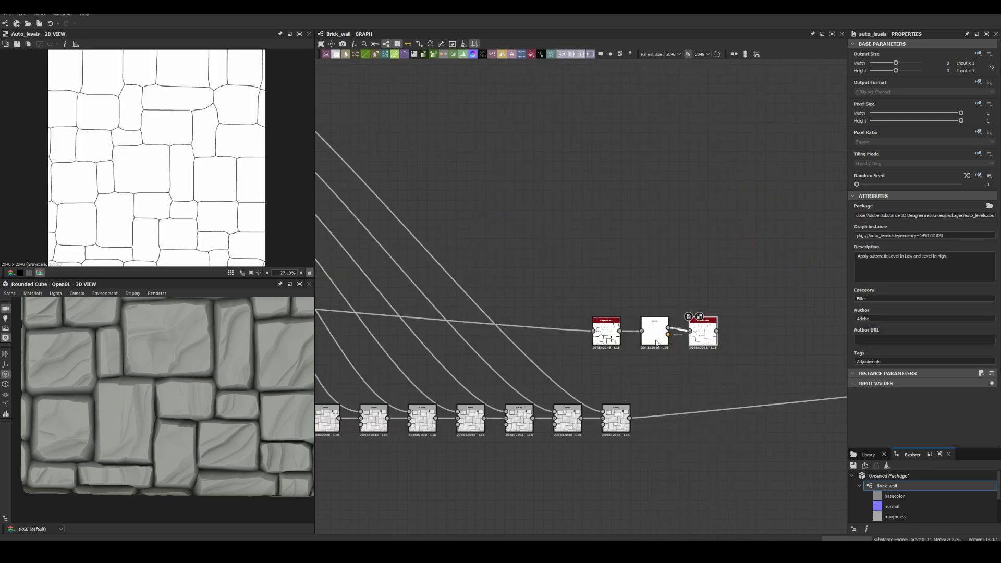
{"action": "left_click_drag", "start_coordinate": [708, 331], "coordinate": [678, 314]}
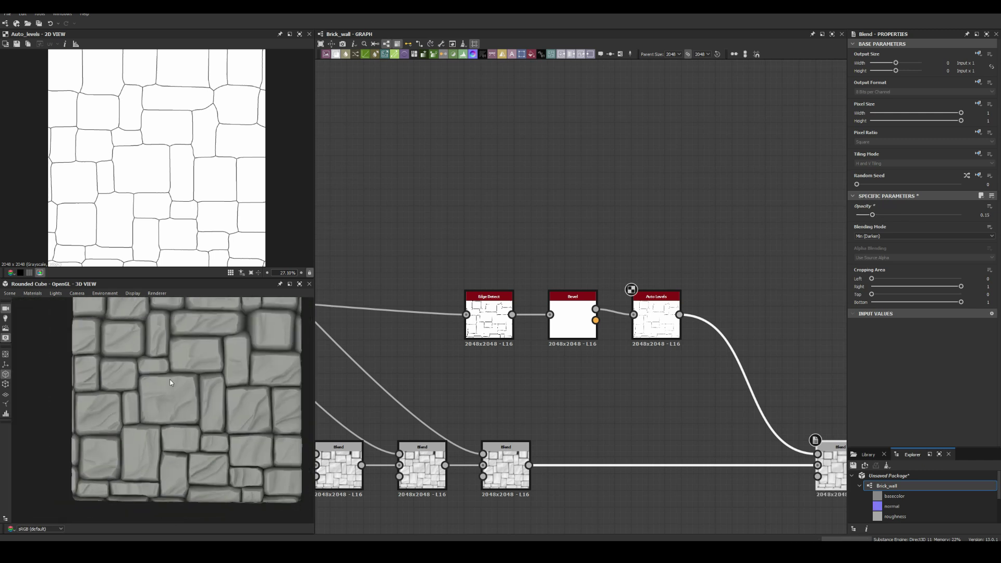
{"action": "scroll", "coordinate": [678, 256], "scroll_direction": "down", "scroll_amount": 2}
{"action": "scroll", "coordinate": [733, 309], "scroll_direction": "down", "scroll_amount": 2}
{"action": "scroll", "coordinate": [536, 235], "scroll_direction": "down", "scroll_amount": 3}
{"action": "scroll", "coordinate": [536, 236], "scroll_direction": "up", "scroll_amount": 2}
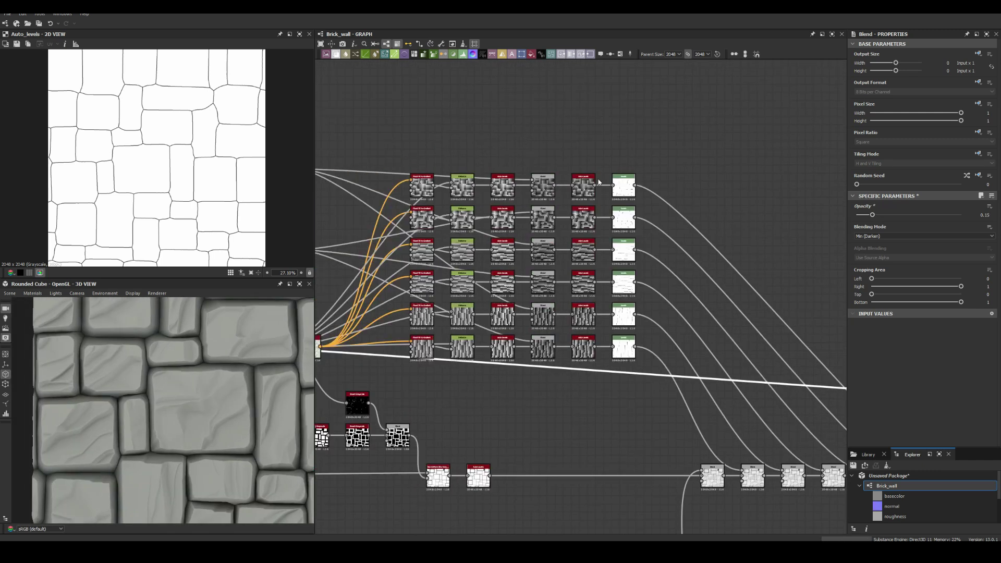
{"action": "scroll", "coordinate": [547, 240], "scroll_direction": "down", "scroll_amount": 2}
{"action": "scroll", "coordinate": [563, 308], "scroll_direction": "up", "scroll_amount": 2}
{"action": "left_click", "coordinate": [631, 364]}
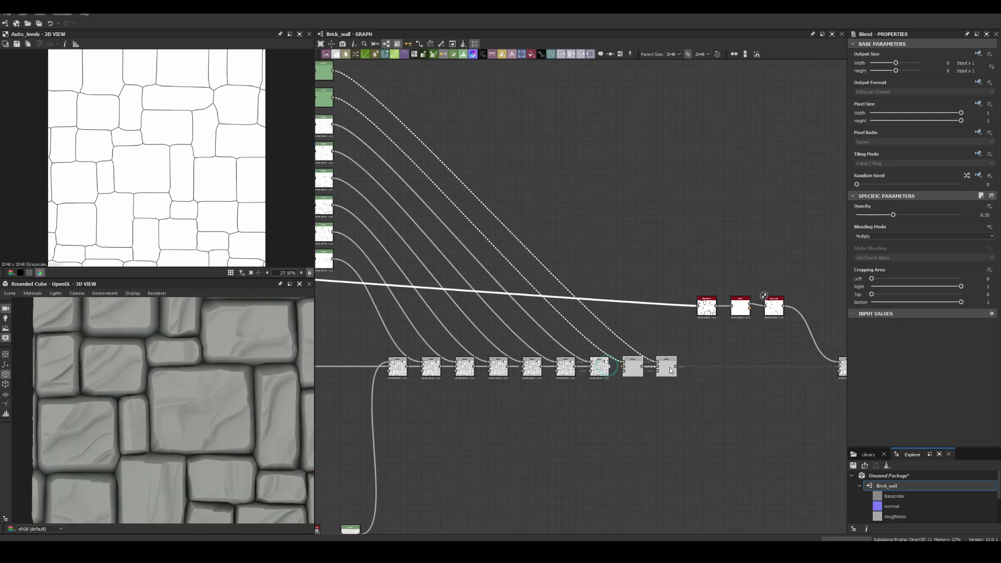
{"action": "scroll", "coordinate": [671, 370], "scroll_direction": "down", "scroll_amount": 3}
{"action": "scroll", "coordinate": [521, 260], "scroll_direction": "up", "scroll_amount": 2}
- Raise the black point on two gradient-row Levels nodes for crisper facets
{"action": "left_click", "coordinate": [630, 237]}
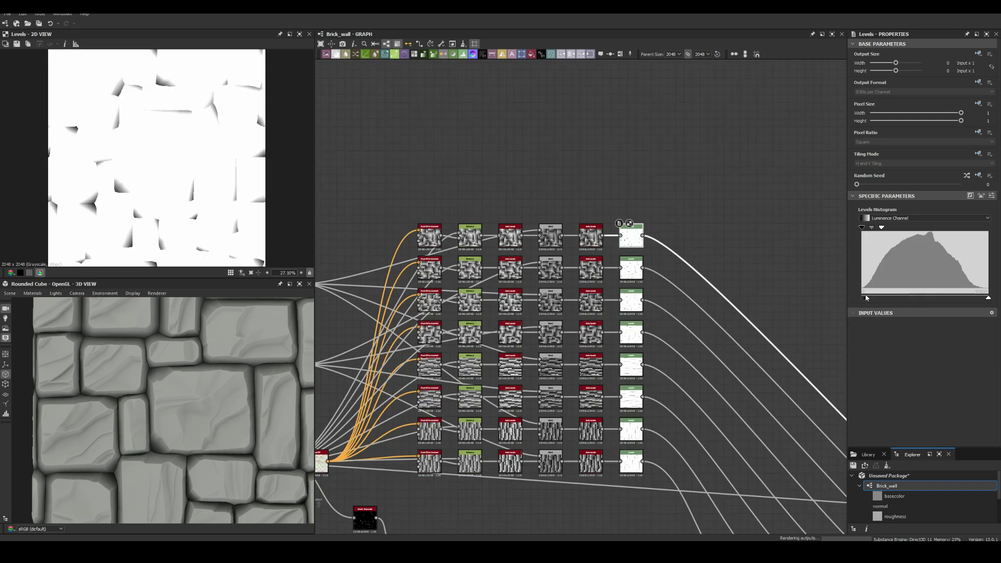
{"action": "left_click_drag", "start_coordinate": [867, 298], "coordinate": [928, 297]}
{"action": "middle_click_drag", "start_coordinate": [633, 284], "coordinate": [502, 300]}
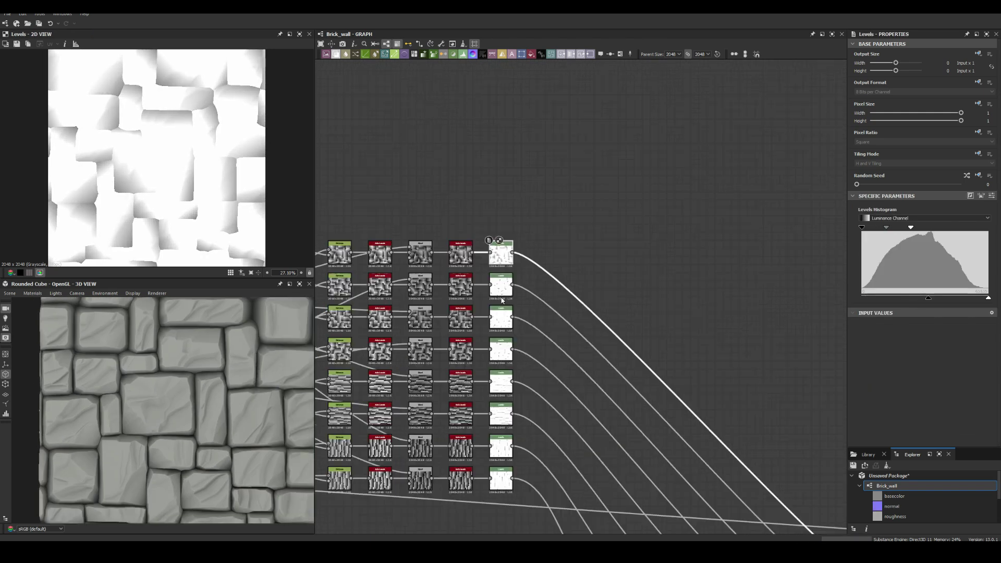
{"action": "left_click", "coordinate": [501, 286]}
{"action": "left_click_drag", "start_coordinate": [928, 298], "coordinate": [939, 298]}
{"action": "scroll", "coordinate": [219, 393], "scroll_direction": "up", "scroll_amount": 3}
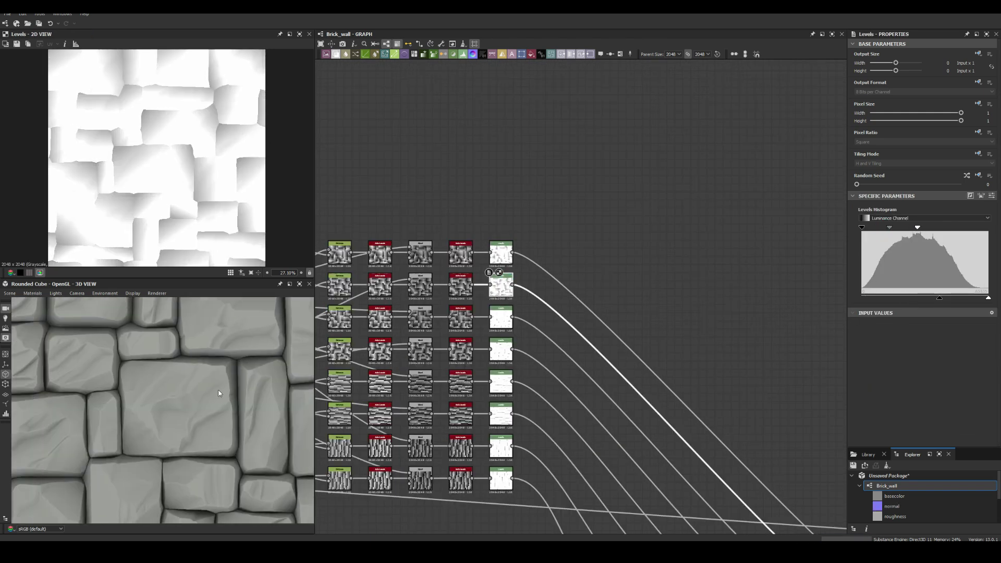
{"action": "scroll", "coordinate": [183, 373], "scroll_direction": "down", "scroll_amount": 3}
{"action": "scroll", "coordinate": [172, 370], "scroll_direction": "down", "scroll_amount": 2}
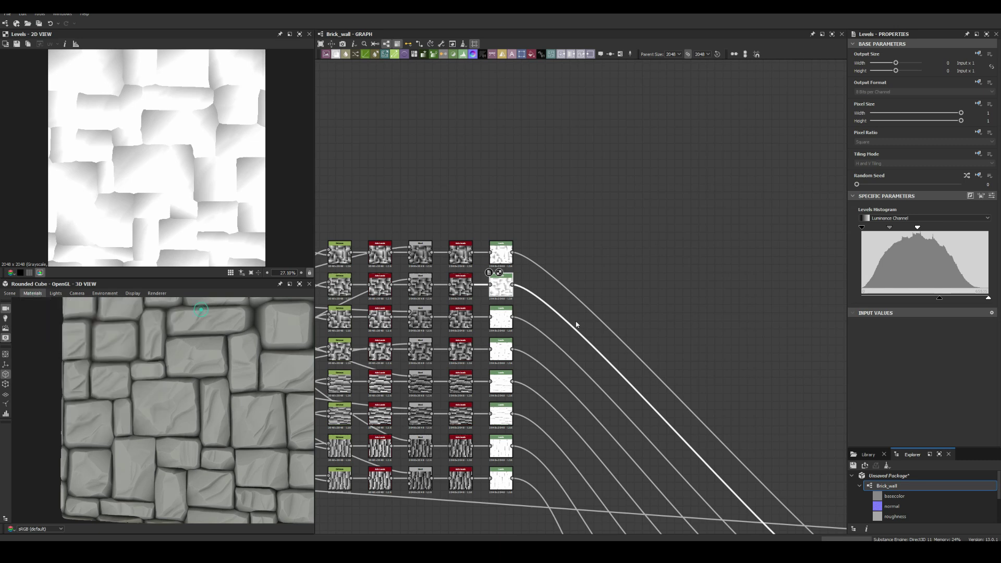
{"action": "scroll", "coordinate": [208, 385], "scroll_direction": "down", "scroll_amount": 2}
{"action": "scroll", "coordinate": [209, 386], "scroll_direction": "down", "scroll_amount": 2}
- Add a Flood Fill to BBox Size node to the stone chain
{"action": "mouse_move", "coordinate": [188, 386]}
{"action": "left_mouse_down"}
{"action": "mouse_move", "coordinate": [227, 384]}
{"action": "mouse_move", "coordinate": [190, 398]}
{"action": "left_mouse_up"}
{"action": "scroll", "coordinate": [521, 261], "scroll_direction": "down", "scroll_amount": 3}
{"action": "scroll", "coordinate": [493, 246], "scroll_direction": "up", "scroll_amount": 3}
{"action": "key", "text": "space"}
{"action": "type", "text": "flo"}
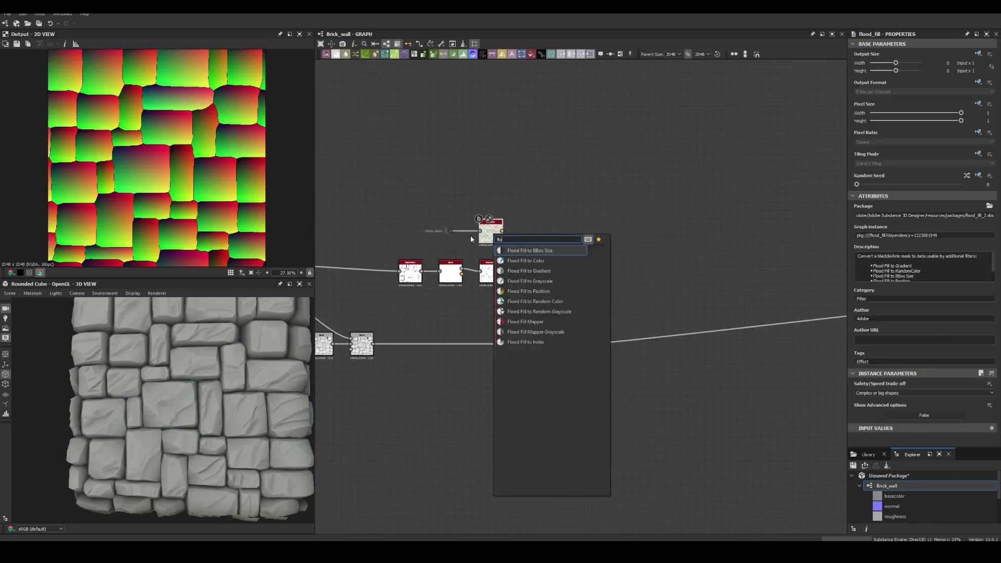
{"action": "key", "text": "Return"}
- Add Auto Levels after Distance and blend it into the height with Multiply at 0.55
{"action": "key", "text": "space"}
{"action": "type", "text": "au"}
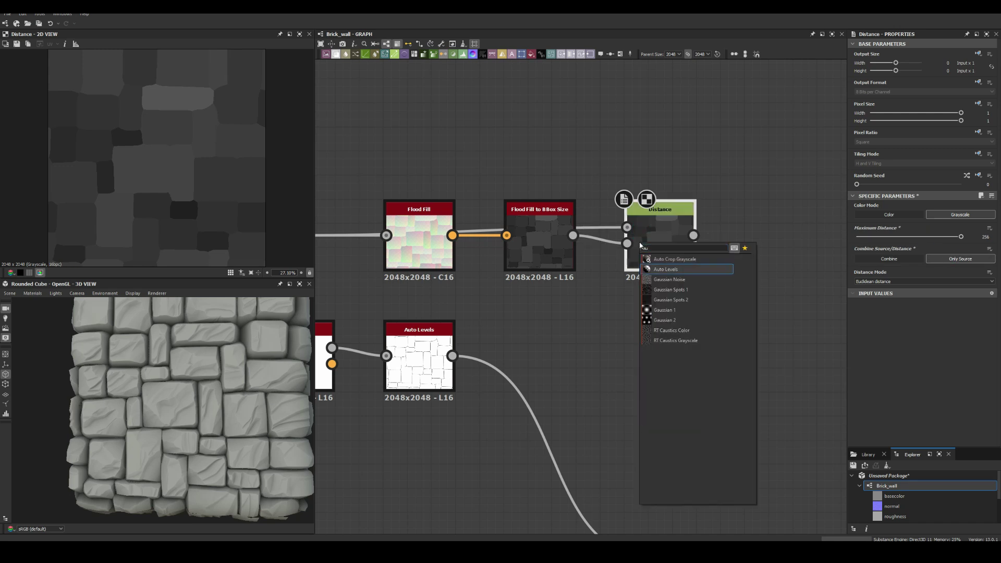
{"action": "key", "text": "Return"}
{"action": "scroll", "coordinate": [640, 245], "scroll_direction": "down", "scroll_amount": 3}
{"action": "left_click_drag", "start_coordinate": [636, 425], "coordinate": [744, 425]}
{"action": "left_click_drag", "start_coordinate": [644, 262], "coordinate": [728, 417]}
{"action": "left_click", "coordinate": [923, 236]}
{"action": "left_click", "coordinate": [886, 263]}
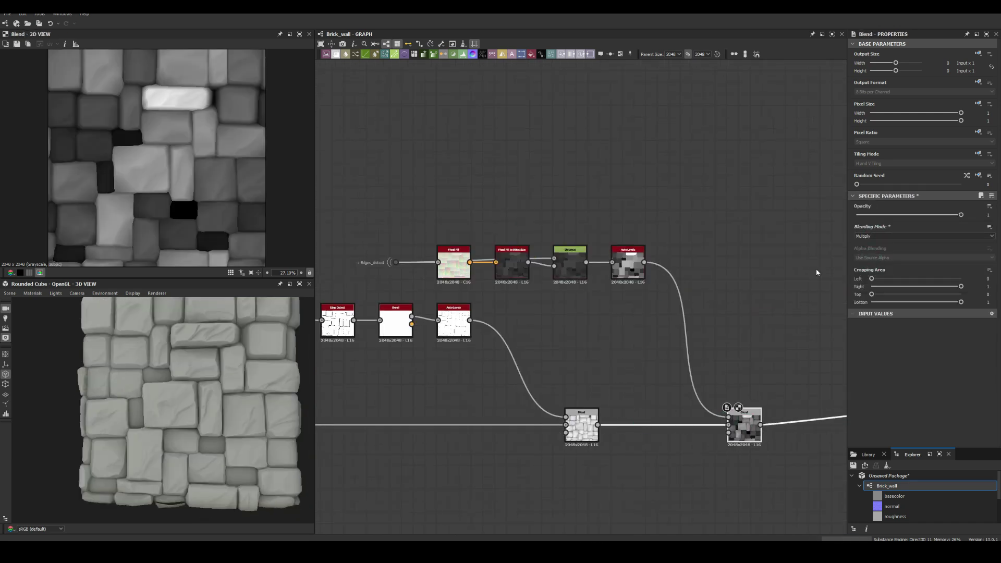
{"action": "left_click_drag", "start_coordinate": [960, 214], "coordinate": [913, 214]}
{"action": "left_click_drag", "start_coordinate": [208, 396], "coordinate": [184, 378]}
- Build a Flood Fill to Gradient row with copied Distance and Auto Levels nodes
{"action": "middle_click_drag", "start_coordinate": [457, 238], "coordinate": [458, 309]}
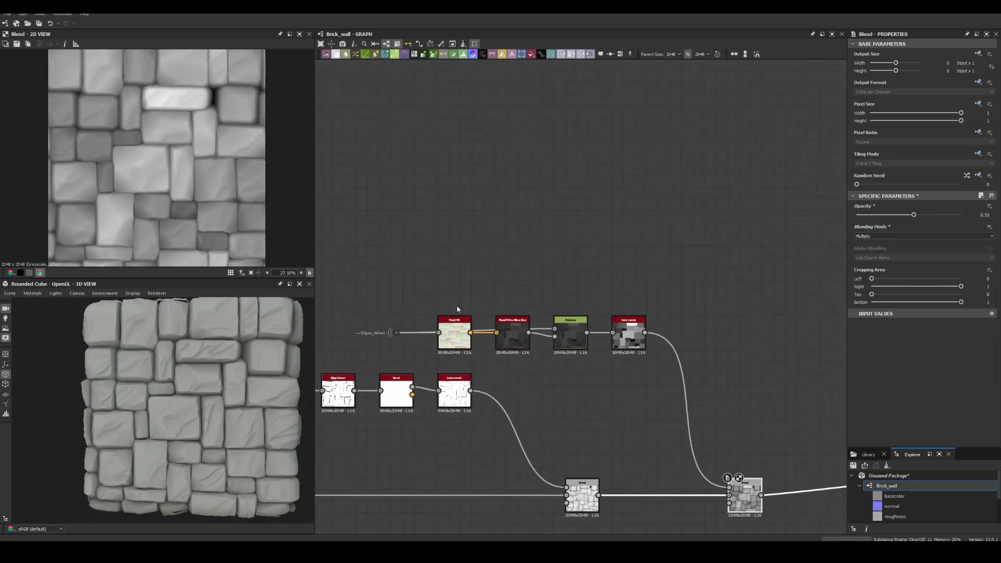
{"action": "left_click_drag", "start_coordinate": [470, 332], "coordinate": [516, 284]}
{"action": "left_click", "coordinate": [542, 307]}
{"action": "key", "text": "ctrl+v"}
{"action": "left_click_drag", "start_coordinate": [584, 289], "coordinate": [570, 284]}
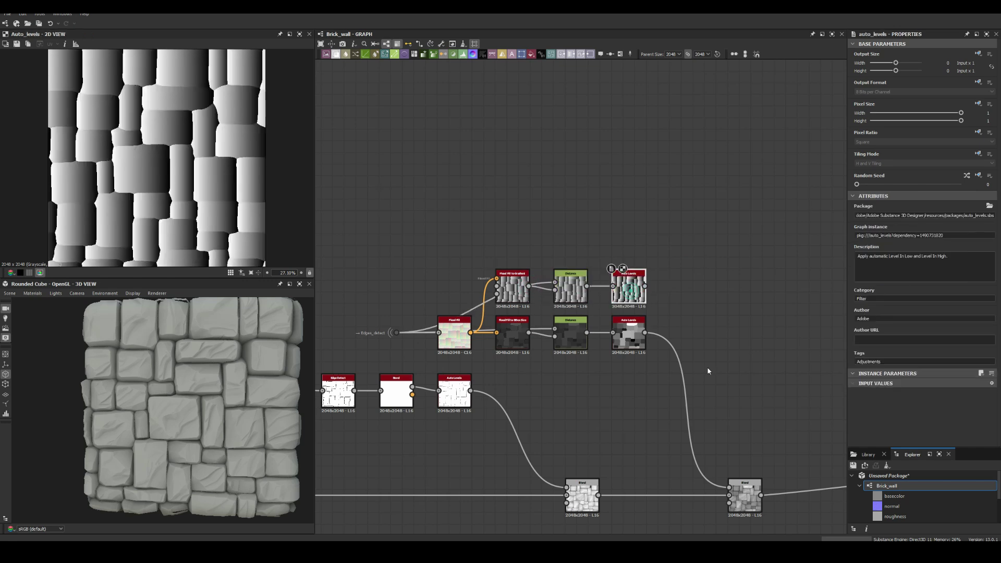
{"action": "middle_click_drag", "start_coordinate": [708, 371], "coordinate": [551, 280]}
{"action": "middle_click_drag", "start_coordinate": [392, 313], "coordinate": [548, 323]}
- Add a Flood Fill to Random Grayscale and Distance branch into the last Blend
{"action": "left_click_drag", "start_coordinate": [465, 260], "coordinate": [552, 316]}
{"action": "type", "text": "flood"}
{"action": "left_click", "coordinate": [579, 502]}
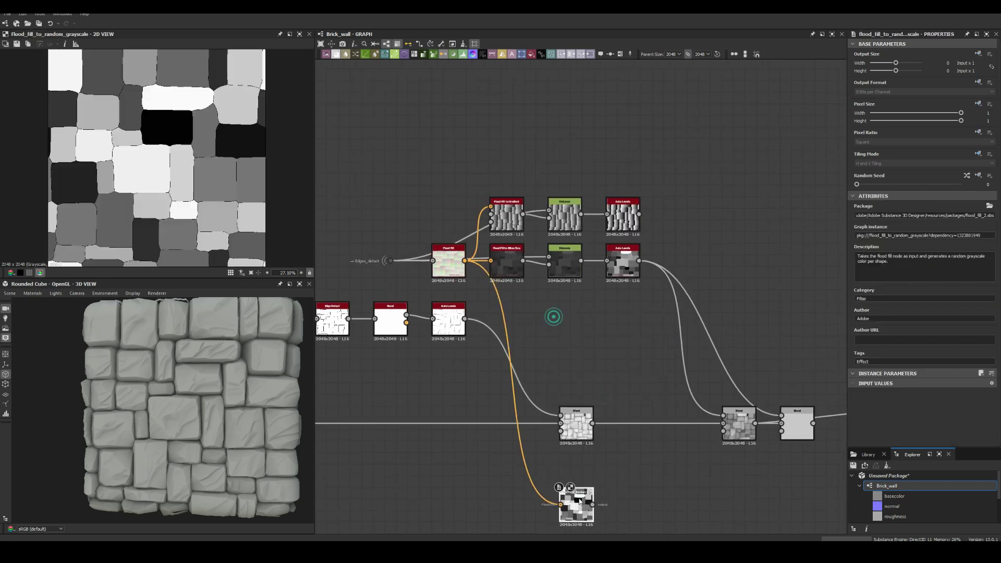
{"action": "left_click_drag", "start_coordinate": [591, 504], "coordinate": [634, 503]}
{"action": "left_click", "coordinate": [626, 323]}
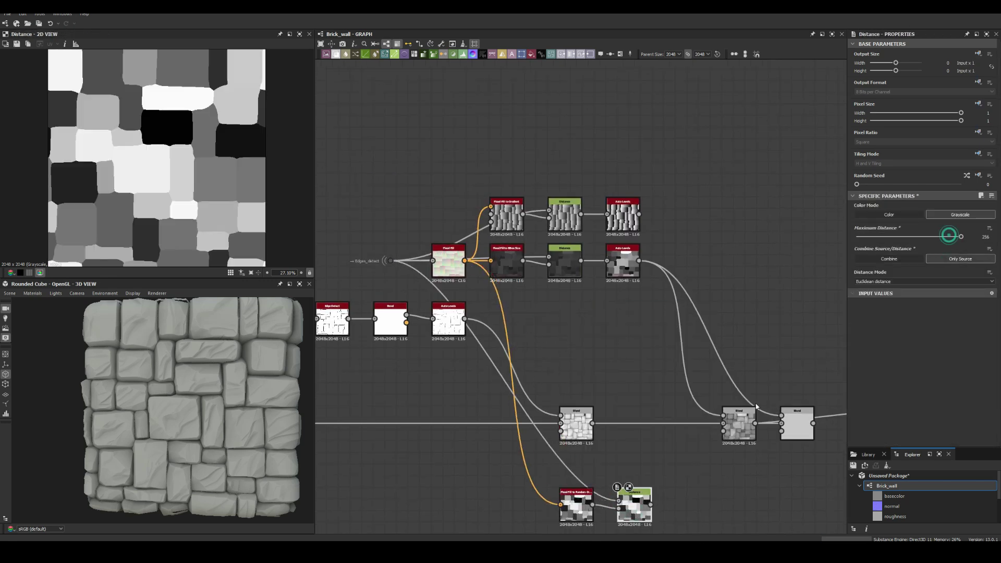
{"action": "left_click_drag", "start_coordinate": [780, 430], "coordinate": [652, 504]}
- Set the Flood Fill to Gradient angle variation to 0.58 and inspect the stones
{"action": "mouse_move", "coordinate": [677, 364]}
{"action": "middle_mouse_down"}
{"action": "mouse_move", "coordinate": [646, 307]}
{"action": "mouse_move", "coordinate": [683, 370]}
{"action": "middle_mouse_up"}
{"action": "left_click", "coordinate": [512, 219]}
{"action": "left_click_drag", "start_coordinate": [856, 427], "coordinate": [917, 427]}
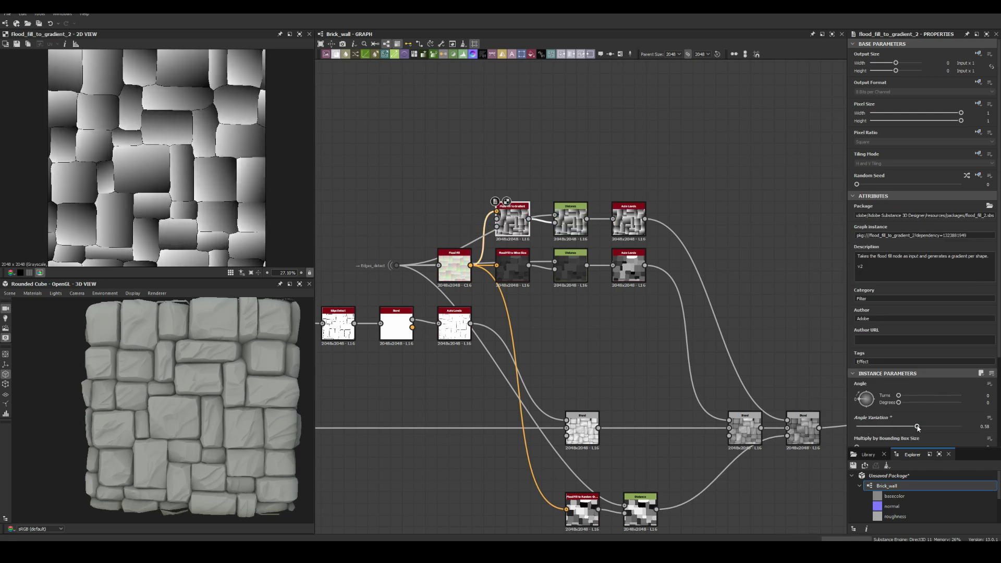
{"action": "left_click", "coordinate": [803, 427]}
{"action": "left_click_drag", "start_coordinate": [157, 396], "coordinate": [185, 380]}
{"action": "scroll", "coordinate": [185, 380], "scroll_direction": "up", "scroll_amount": 5}
{"action": "middle_click_drag", "start_coordinate": [529, 377], "coordinate": [670, 335]}
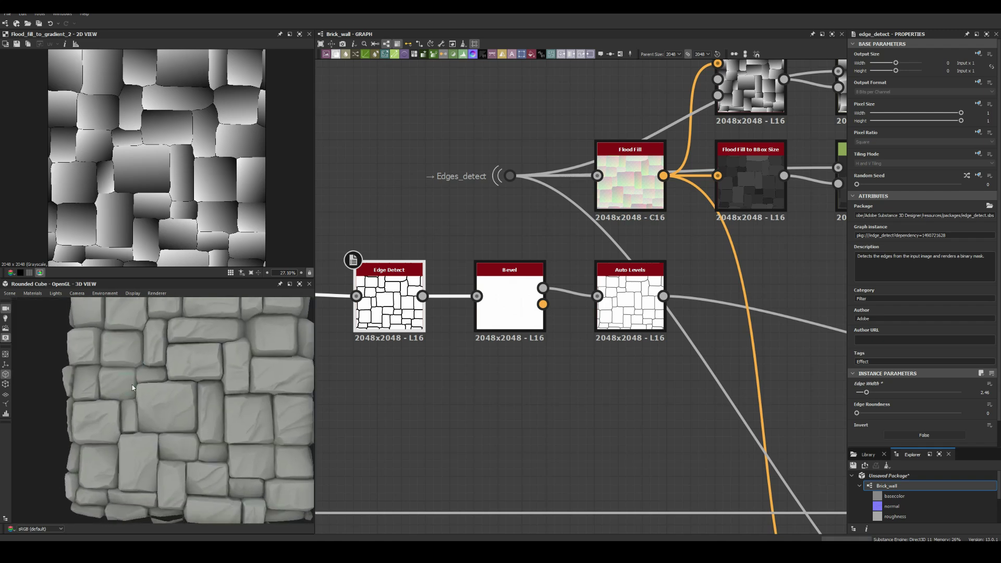
- Preview the bevel's Auto Levels and Non Uniform Blur outputs
{"action": "left_click", "coordinate": [630, 302]}
{"action": "scroll", "coordinate": [596, 277], "scroll_direction": "down", "scroll_amount": 5}
{"action": "scroll", "coordinate": [620, 186], "scroll_direction": "up", "scroll_amount": 3}
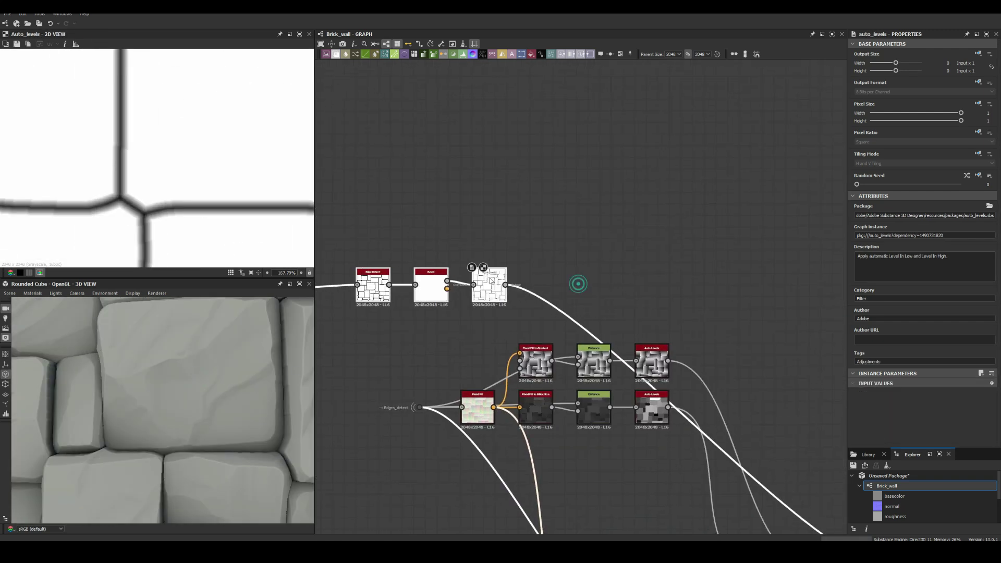
{"action": "scroll", "coordinate": [579, 284], "scroll_direction": "down", "scroll_amount": 3}
{"action": "scroll", "coordinate": [555, 286], "scroll_direction": "up", "scroll_amount": 3}
{"action": "left_click", "coordinate": [554, 286]}
{"action": "key", "text": "space"}
{"action": "scroll", "coordinate": [595, 243], "scroll_direction": "down", "scroll_amount": 5}
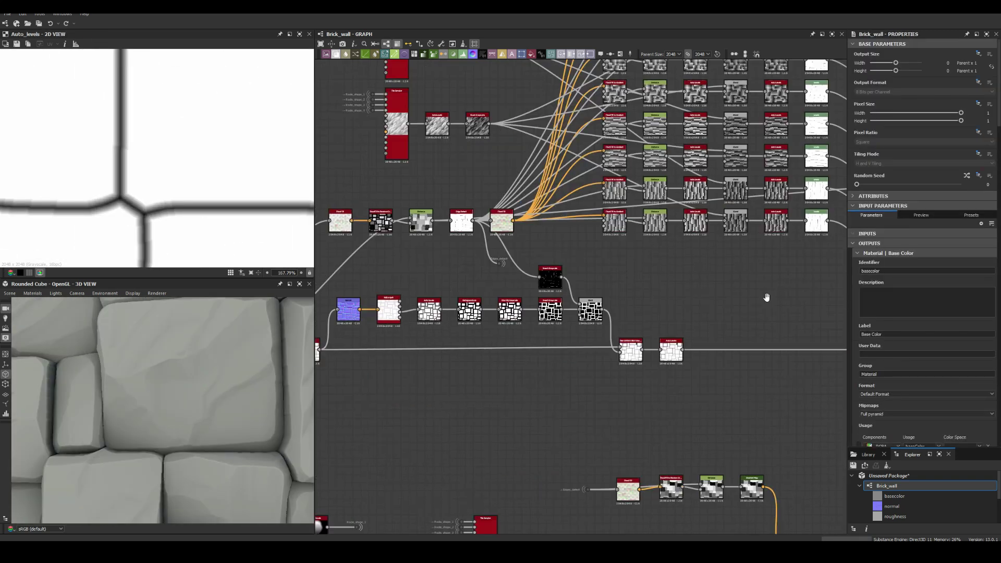
{"action": "scroll", "coordinate": [478, 429], "scroll_direction": "up", "scroll_amount": 4}
{"action": "left_click", "coordinate": [477, 428]}
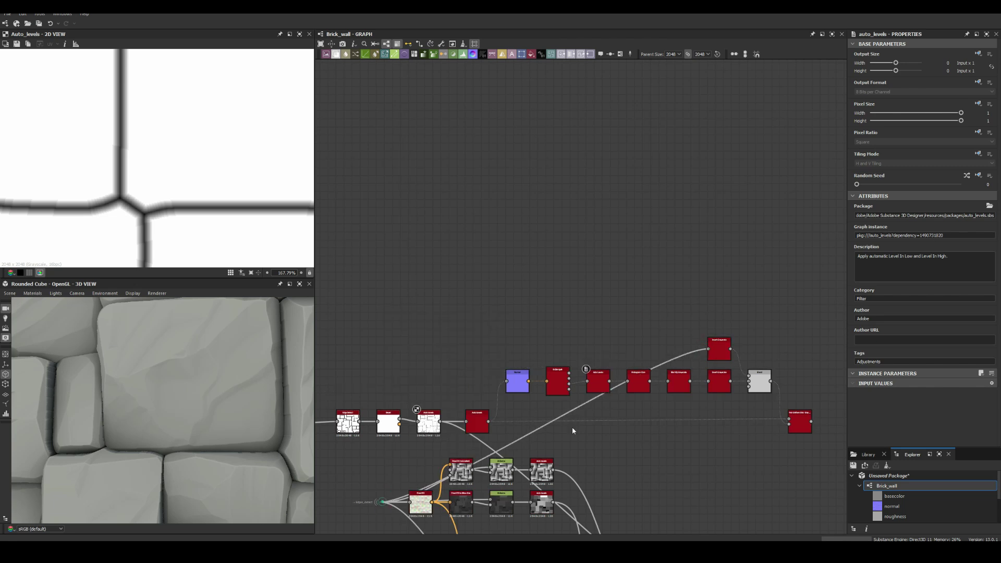
{"action": "left_click", "coordinate": [799, 422]}
{"action": "scroll", "coordinate": [539, 481], "scroll_direction": "down", "scroll_amount": 3}
{"action": "scroll", "coordinate": [539, 481], "scroll_direction": "up", "scroll_amount": 3}
- Lower the Blend opacity to 0.02 and widen Edge Detect to 10.01, undoing a stray node
{"action": "left_click", "coordinate": [540, 496]}
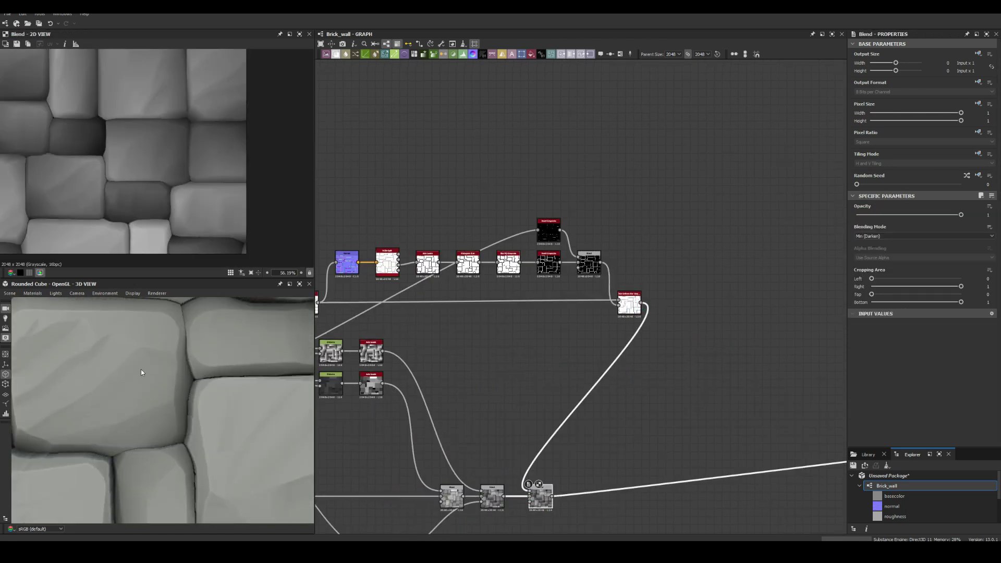
{"action": "left_click_drag", "start_coordinate": [960, 214], "coordinate": [853, 217]}
{"action": "key", "text": "ctrl+z"}
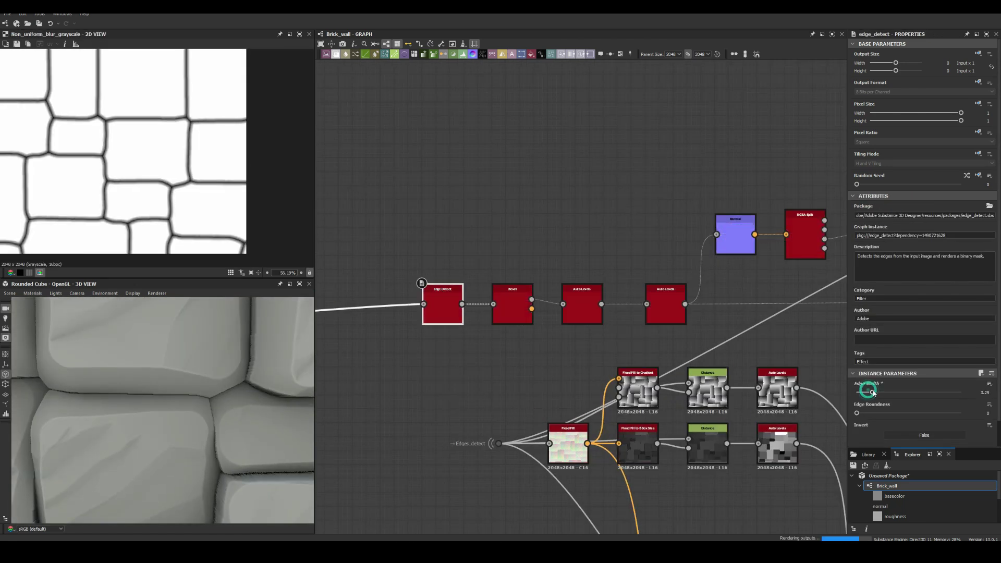
{"action": "key", "text": "ctrl+y"}
{"action": "key", "text": "ctrl+y"}
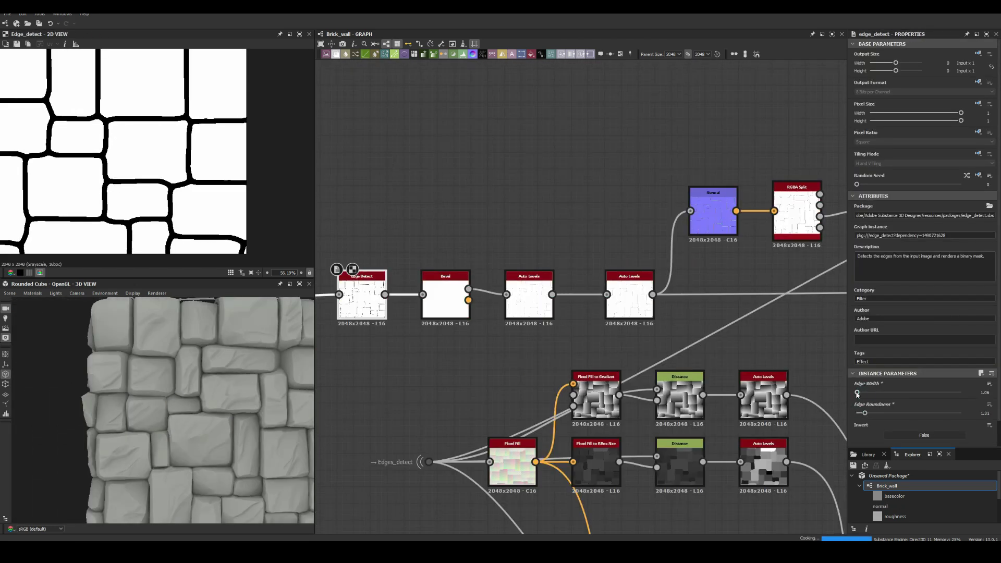
{"action": "left_click_drag", "start_coordinate": [857, 393], "coordinate": [918, 392]}
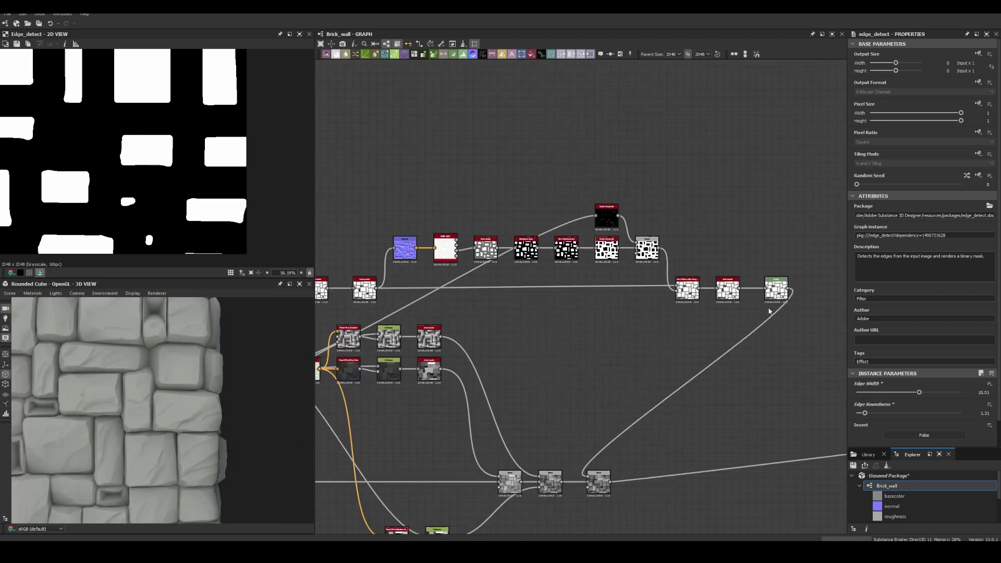
{"action": "key", "text": "ctrl+z"}
{"action": "key", "text": "space"}
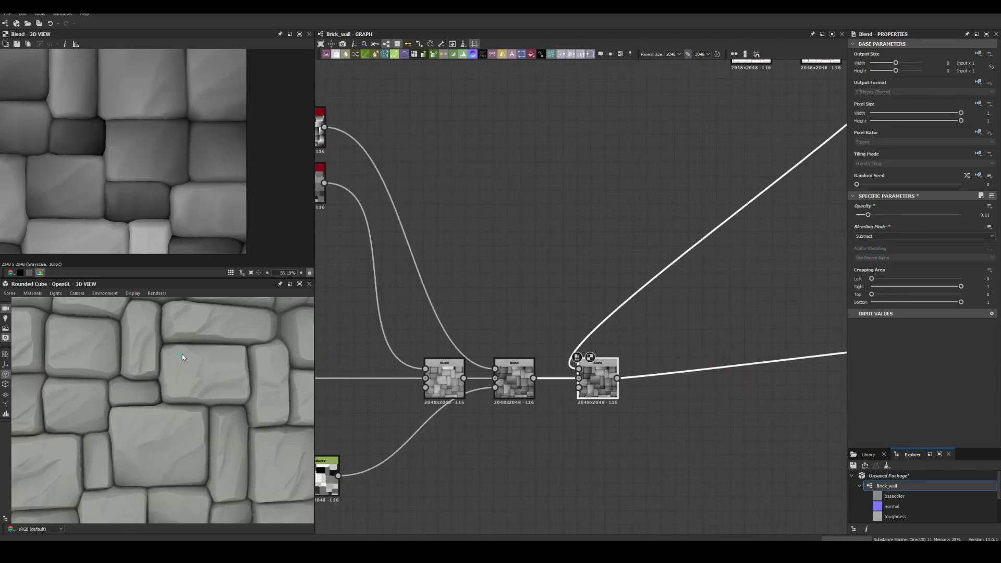
- Switch the 3D View preview mesh to a rounded cylinder
{"action": "left_click", "coordinate": [5, 384]}
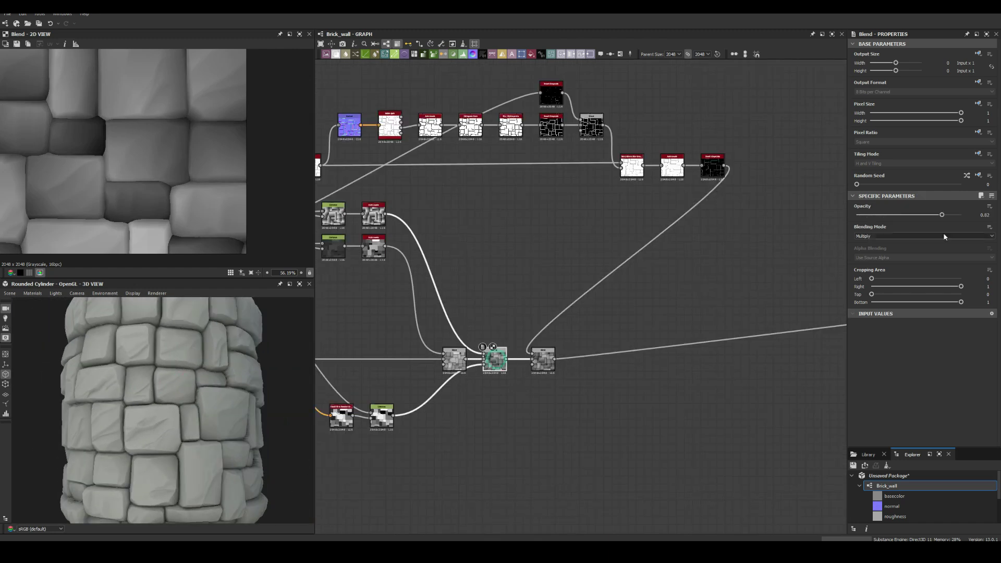
{"action": "scroll", "coordinate": [167, 361], "scroll_direction": "down", "scroll_amount": 2}
{"action": "scroll", "coordinate": [166, 360], "scroll_direction": "down", "scroll_amount": 2}
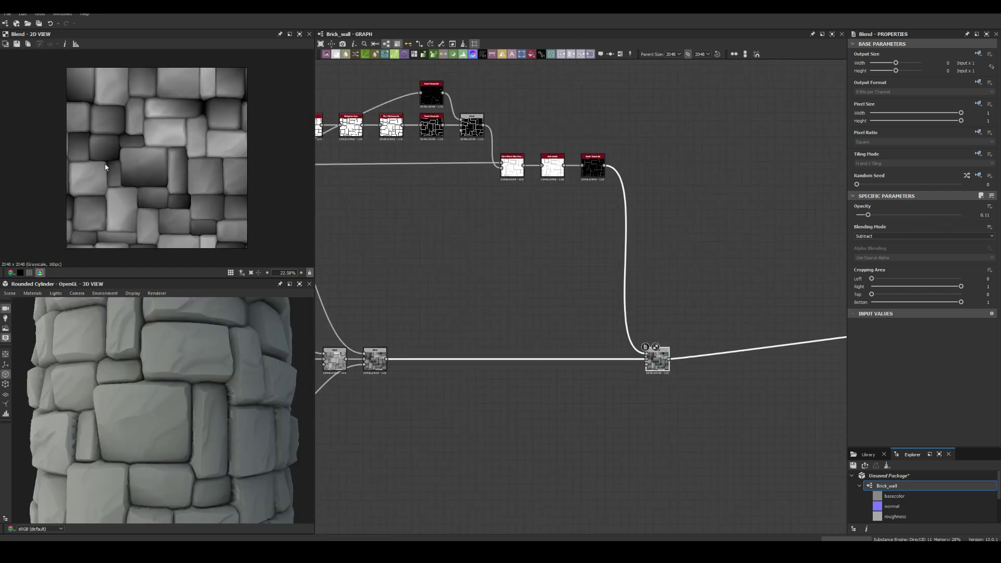
{"action": "key", "text": "space"}
- Add a Shape node and a Tile Sampler that uses the input image as its pattern
{"action": "type", "text": "shape"}
{"action": "key", "text": "Return"}
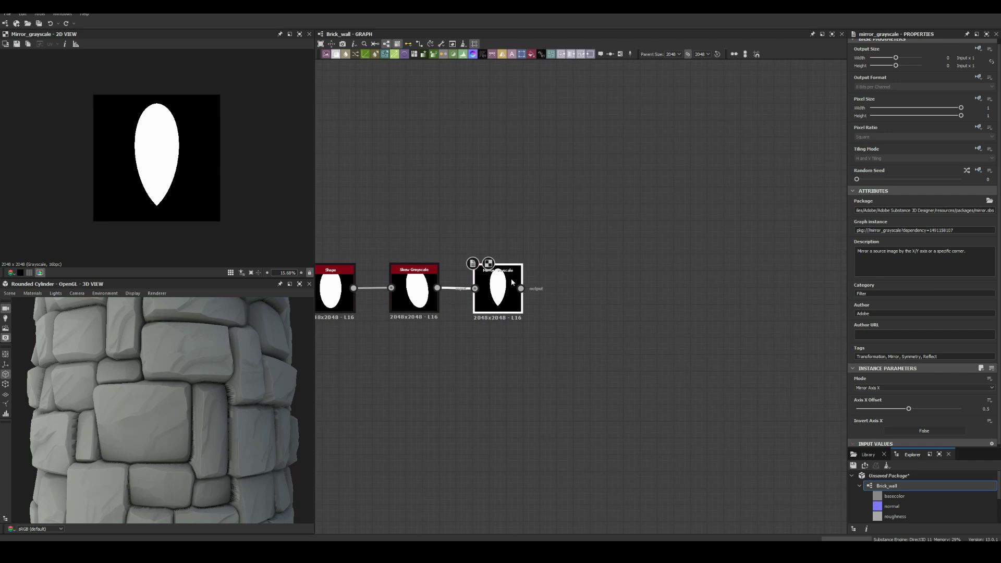
{"action": "key", "text": "space"}
{"action": "left_click", "coordinate": [537, 369]}
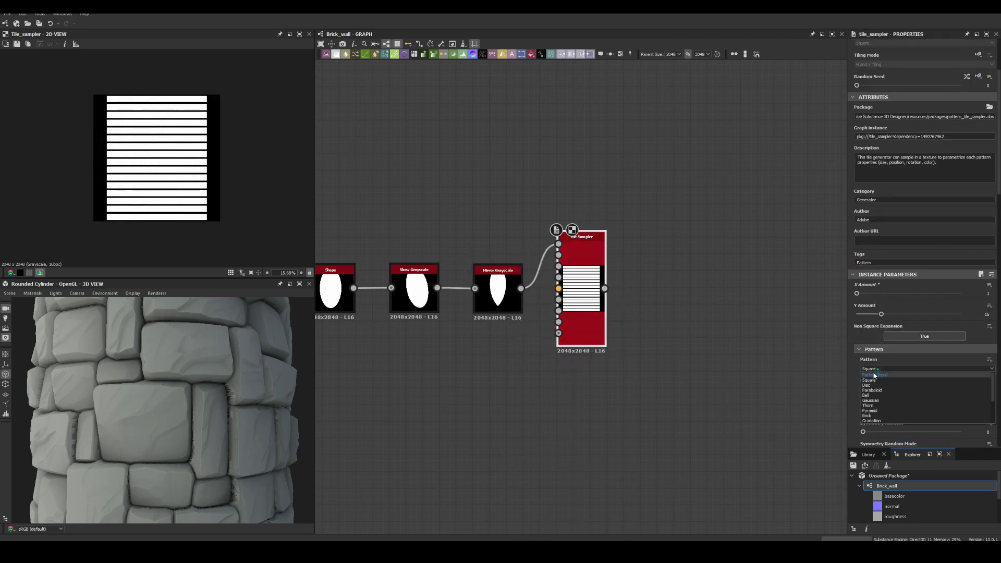
{"action": "left_click", "coordinate": [874, 375]}
{"action": "scroll", "coordinate": [881, 420], "scroll_direction": "down", "scroll_amount": 10}
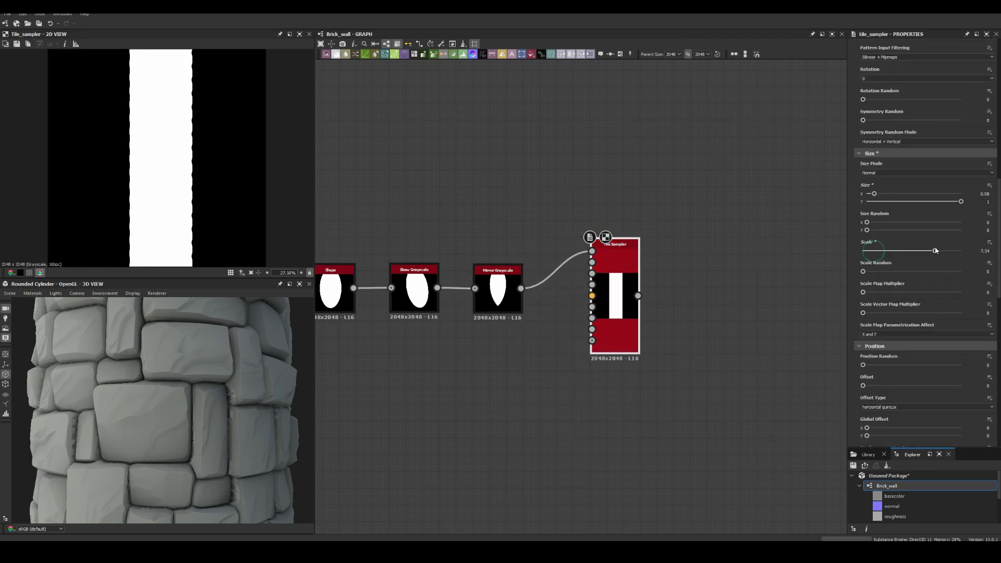
- Feed a Gradient Linear into the Tile Sampler mask map at 0.31, plus a second gradient
{"action": "left_click_drag", "start_coordinate": [592, 318], "coordinate": [425, 311]}
{"action": "left_click", "coordinate": [458, 316]}
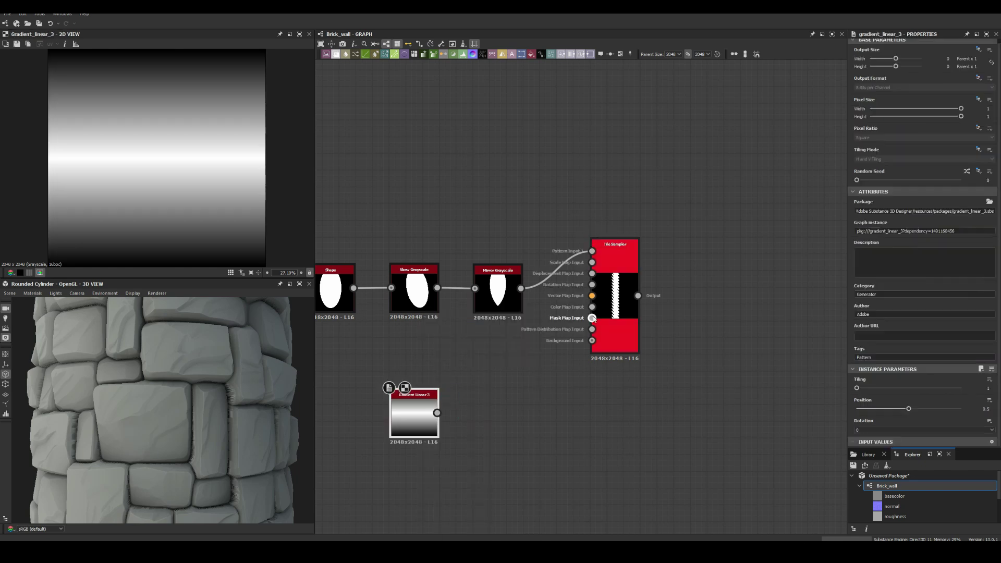
{"action": "left_click_drag", "start_coordinate": [414, 406], "coordinate": [497, 391]}
{"action": "left_click", "coordinate": [615, 245]}
{"action": "scroll", "coordinate": [917, 312], "scroll_direction": "down", "scroll_amount": 5}
{"action": "left_click_drag", "start_coordinate": [863, 367], "coordinate": [893, 367]}
{"action": "left_click_drag", "start_coordinate": [592, 340], "coordinate": [521, 430]}
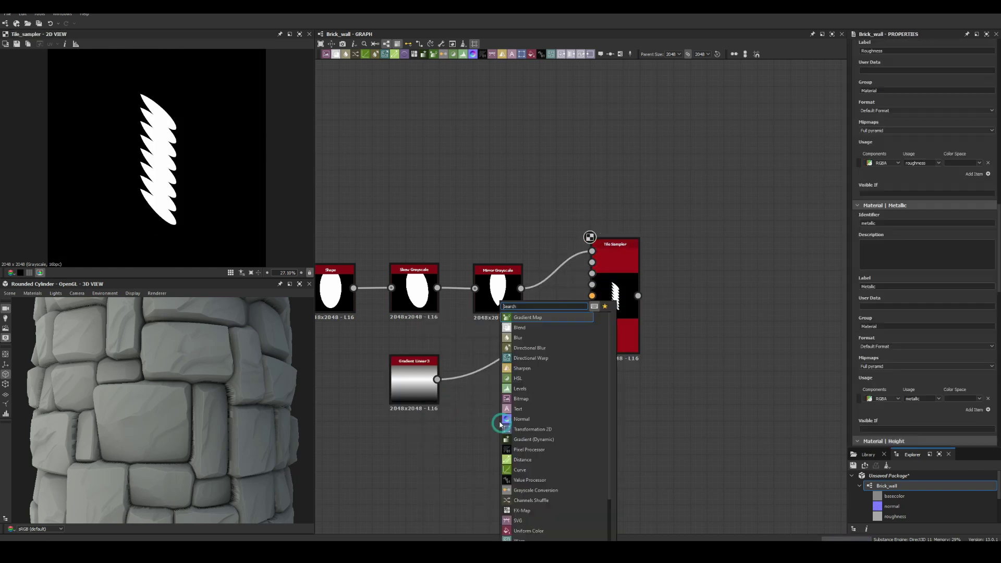
{"action": "left_click", "coordinate": [548, 319]}
{"action": "left_click", "coordinate": [599, 275]}
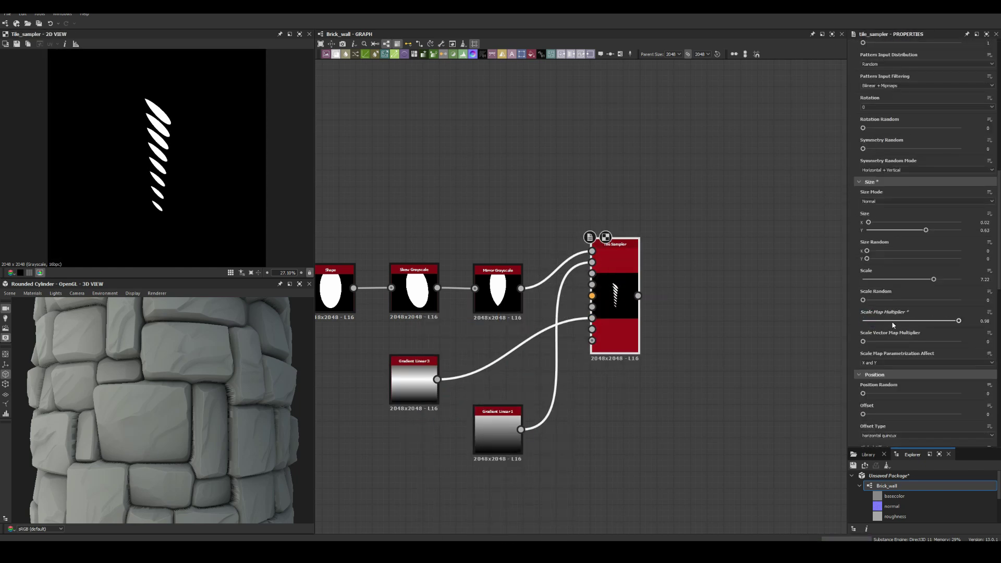
- Flip the direction of Gradient Linear 1 and recheck the Tile Sampler
{"action": "left_click", "coordinate": [497, 432]}
{"action": "left_click_drag", "start_coordinate": [617, 256], "coordinate": [667, 256]}
{"action": "scroll", "coordinate": [958, 352], "scroll_direction": "up", "scroll_amount": 3}
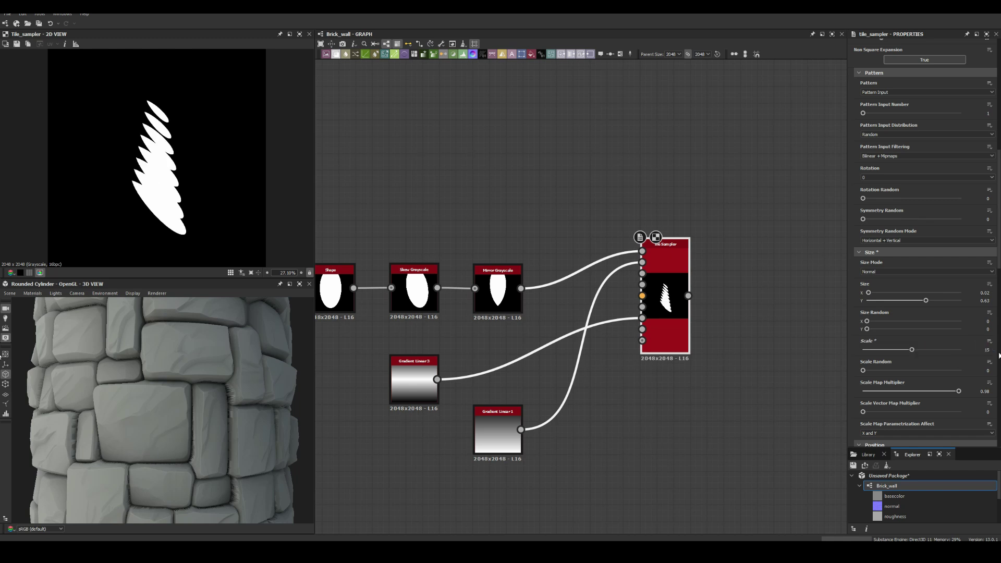
{"action": "scroll", "coordinate": [863, 397], "scroll_direction": "down", "scroll_amount": 5}
{"action": "left_click_drag", "start_coordinate": [496, 436], "coordinate": [414, 451]}
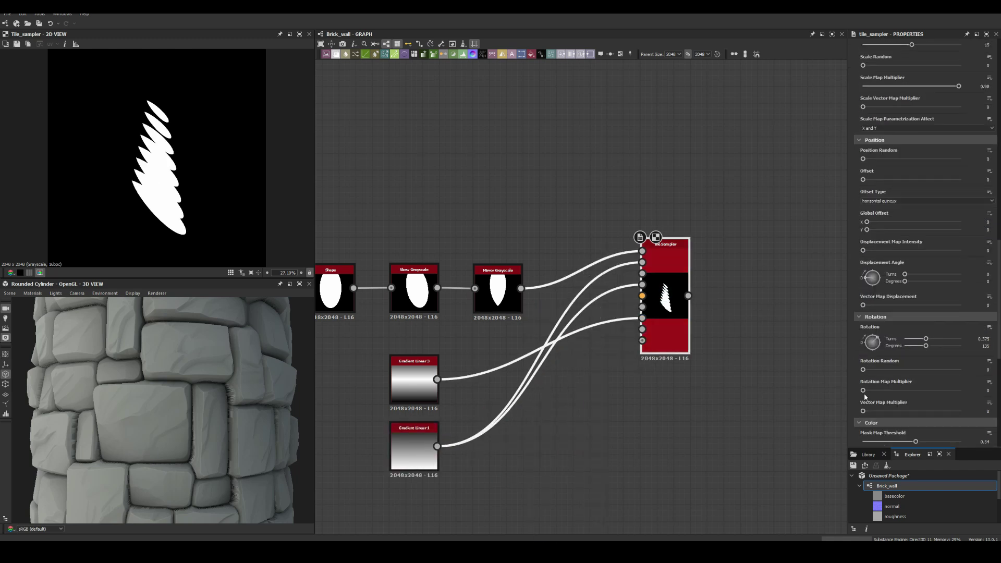
{"action": "left_click", "coordinate": [417, 449]}
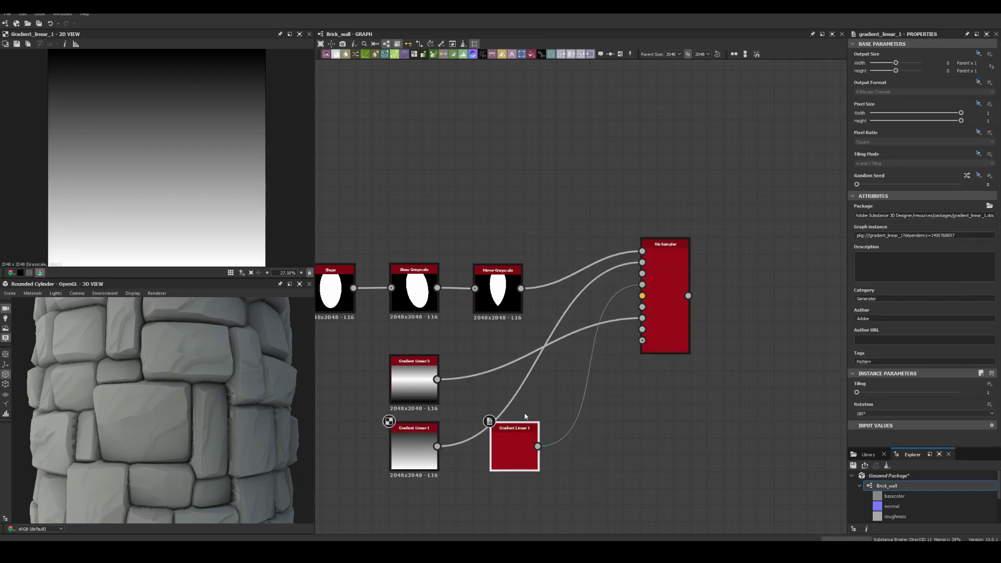
{"action": "left_click", "coordinate": [664, 313]}
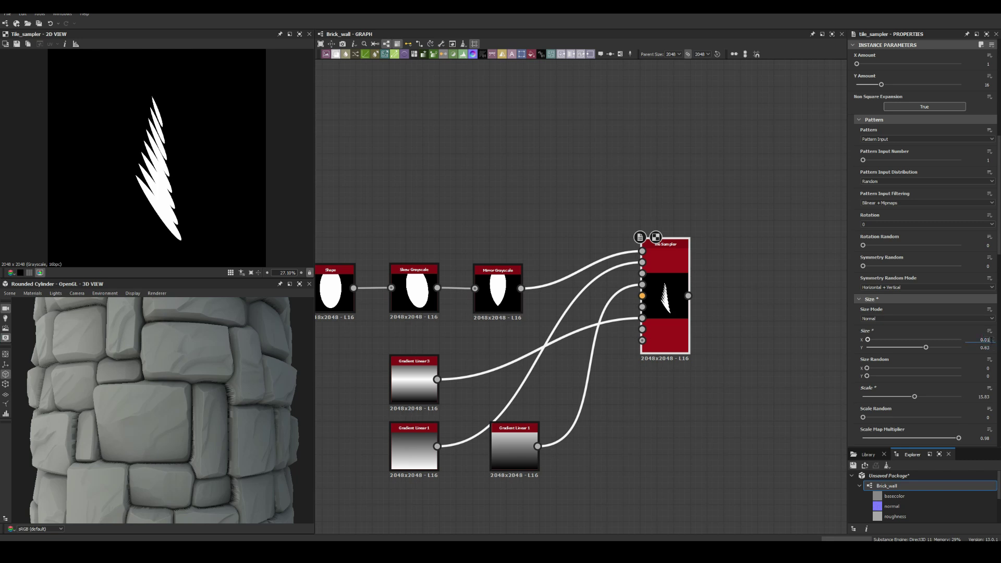
- Insert a Levels node after the gradient and adjust its levels
{"action": "left_click", "coordinate": [513, 443]}
{"action": "key", "text": "ctrl+l"}
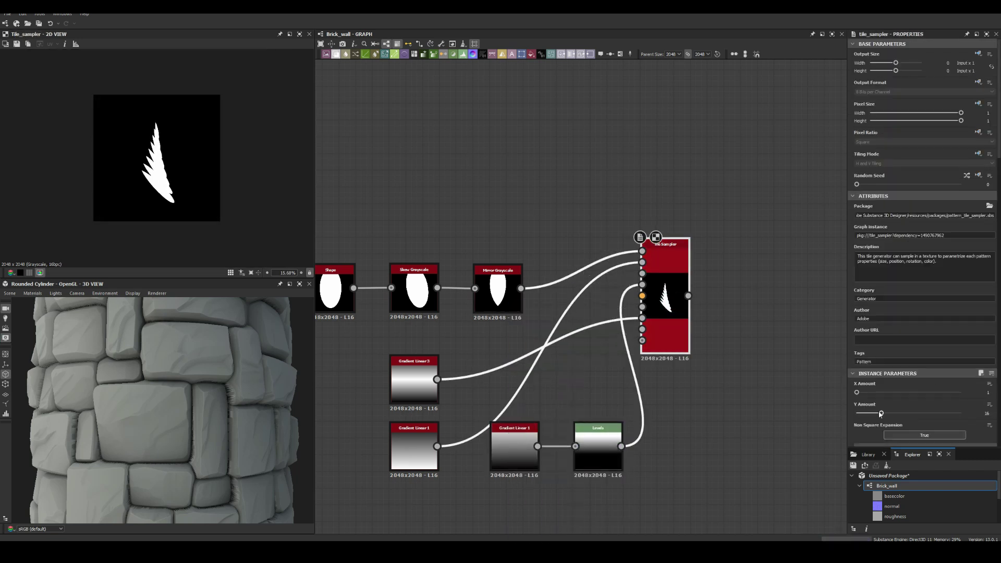
{"action": "left_click_drag", "start_coordinate": [876, 411], "coordinate": [873, 412]}
{"action": "scroll", "coordinate": [909, 323], "scroll_direction": "down", "scroll_amount": 10}
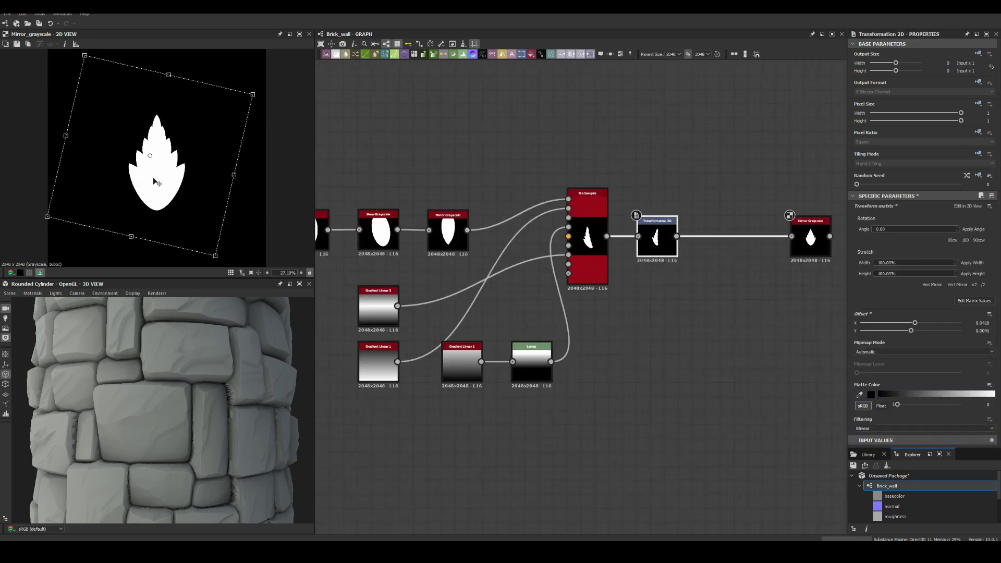
- Set the Splatter Circular spread to 0.13 and rotate the leaf ring by 90 degrees
{"action": "left_click_drag", "start_coordinate": [901, 303], "coordinate": [867, 301]}
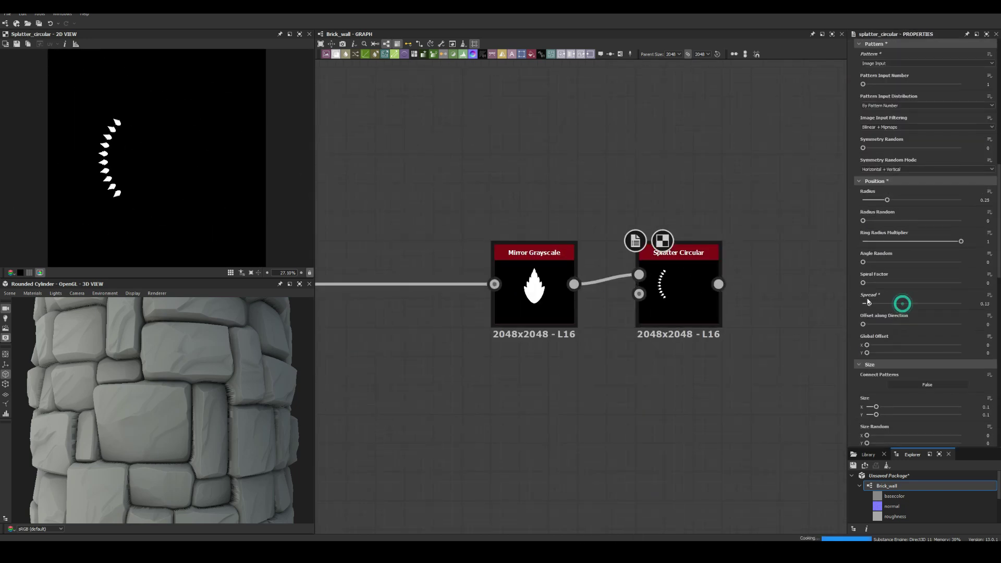
{"action": "left_click_drag", "start_coordinate": [862, 199], "coordinate": [865, 200]}
{"action": "scroll", "coordinate": [917, 208], "scroll_direction": "down", "scroll_amount": 5}
{"action": "left_click_drag", "start_coordinate": [863, 346], "coordinate": [910, 346]}
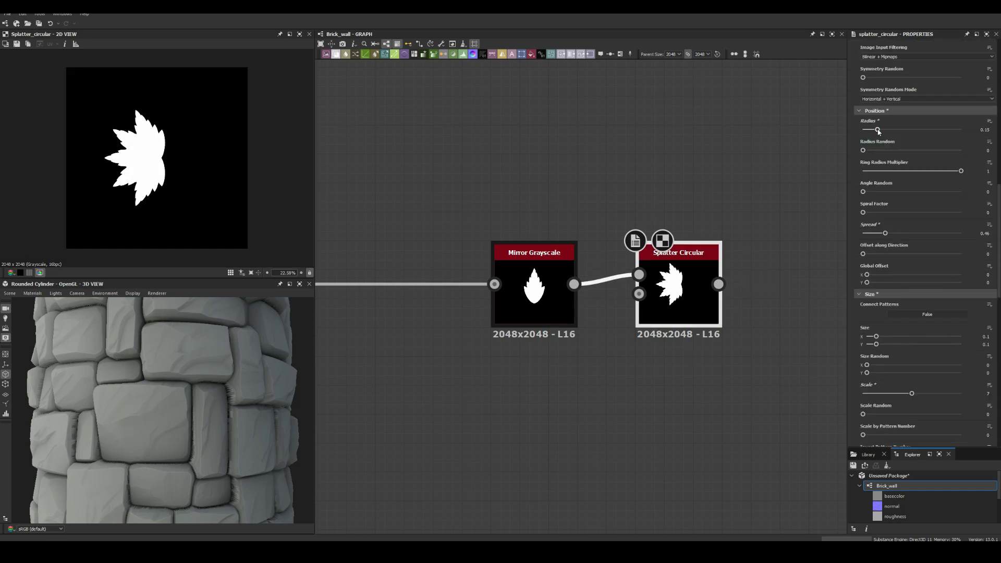
{"action": "scroll", "coordinate": [886, 235], "scroll_direction": "down", "scroll_amount": 1}
{"action": "scroll", "coordinate": [876, 312], "scroll_direction": "down", "scroll_amount": 4}
{"action": "scroll", "coordinate": [886, 312], "scroll_direction": "down", "scroll_amount": 1}
{"action": "left_click_drag", "start_coordinate": [905, 425], "coordinate": [918, 424]}
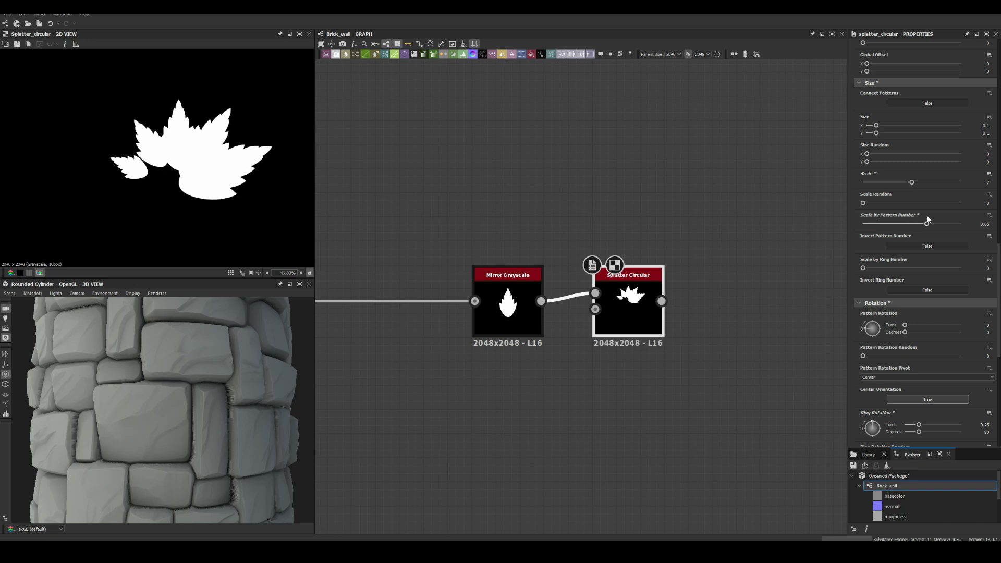
{"action": "scroll", "coordinate": [877, 178], "scroll_direction": "up", "scroll_amount": 5}
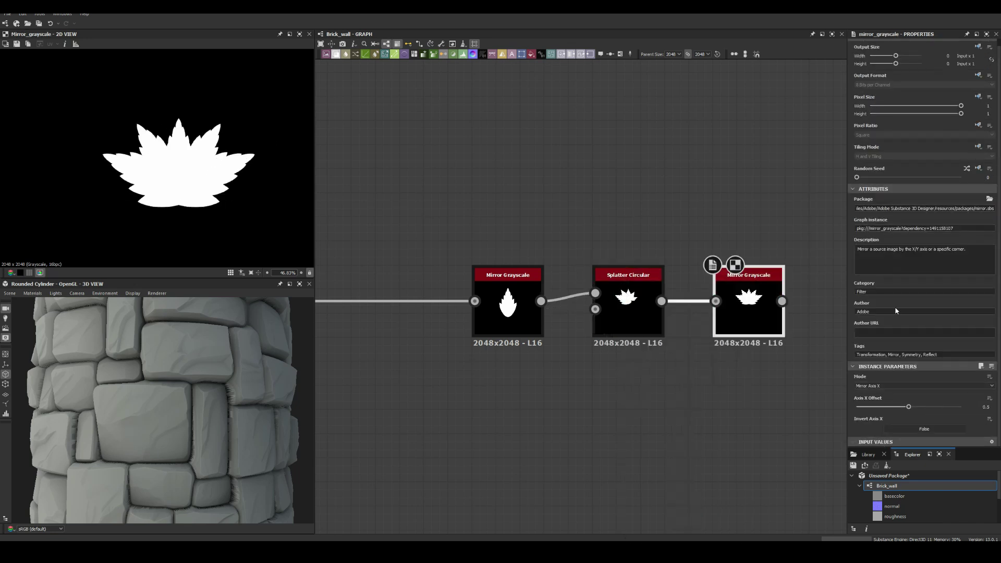
- Add a Mirror Grayscale, invert the splatter pattern numbering and enlarge the leaf shapes
{"action": "left_click", "coordinate": [628, 313]}
{"action": "scroll", "coordinate": [899, 345], "scroll_direction": "down", "scroll_amount": 2}
{"action": "left_click", "coordinate": [913, 379]}
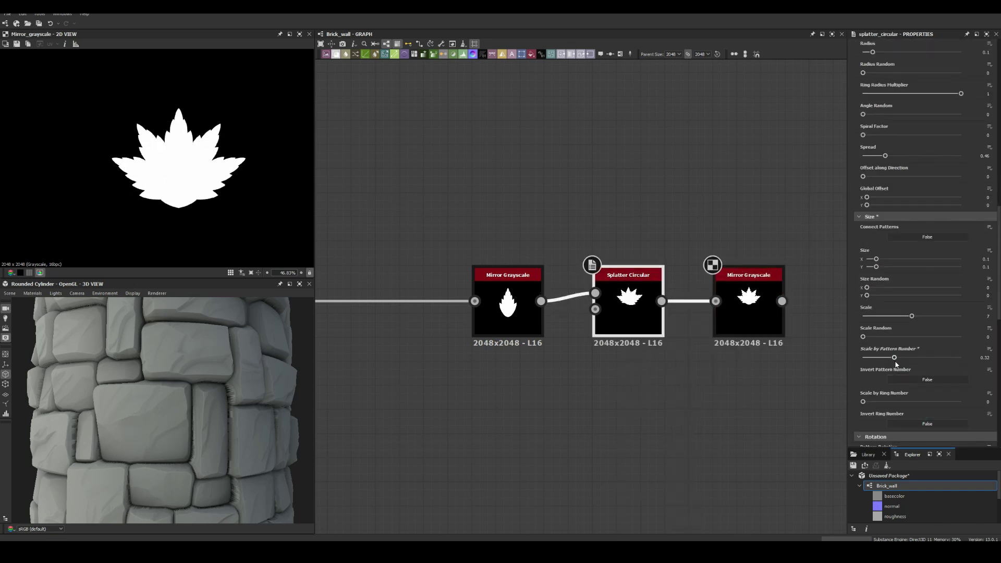
{"action": "left_click_drag", "start_coordinate": [876, 338], "coordinate": [889, 337]}
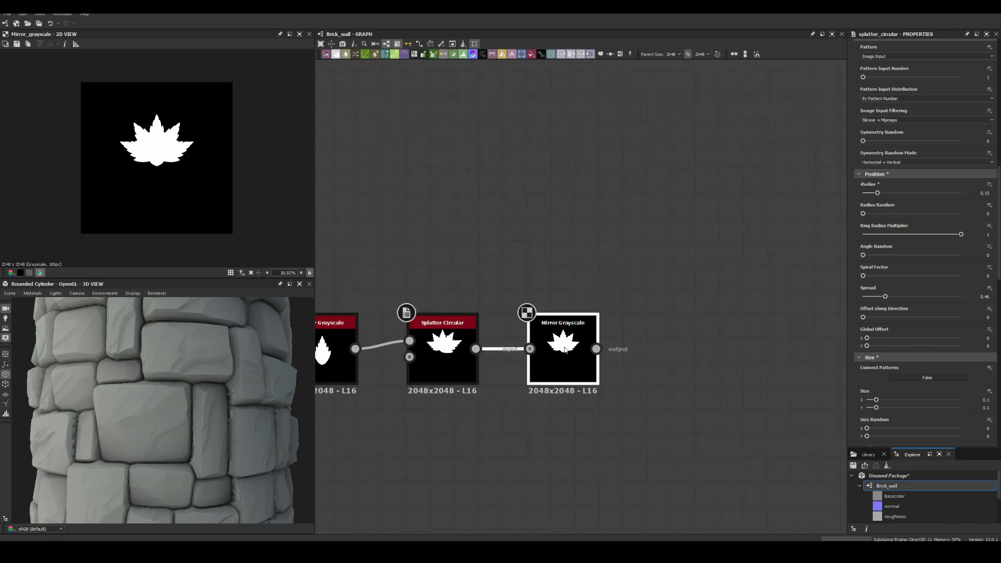
{"action": "scroll", "coordinate": [219, 228], "scroll_direction": "up", "scroll_amount": 7}
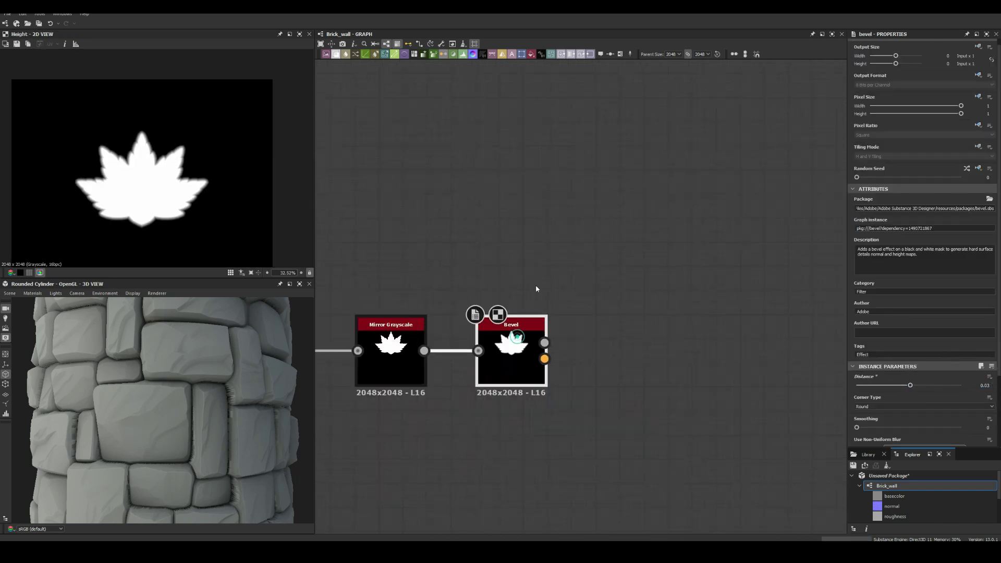
- Lower the Bevel intensity and inspect the green Levels node's output
{"action": "scroll", "coordinate": [917, 313], "scroll_direction": "down", "scroll_amount": 2}
{"action": "left_click_drag", "start_coordinate": [877, 312], "coordinate": [865, 313]}
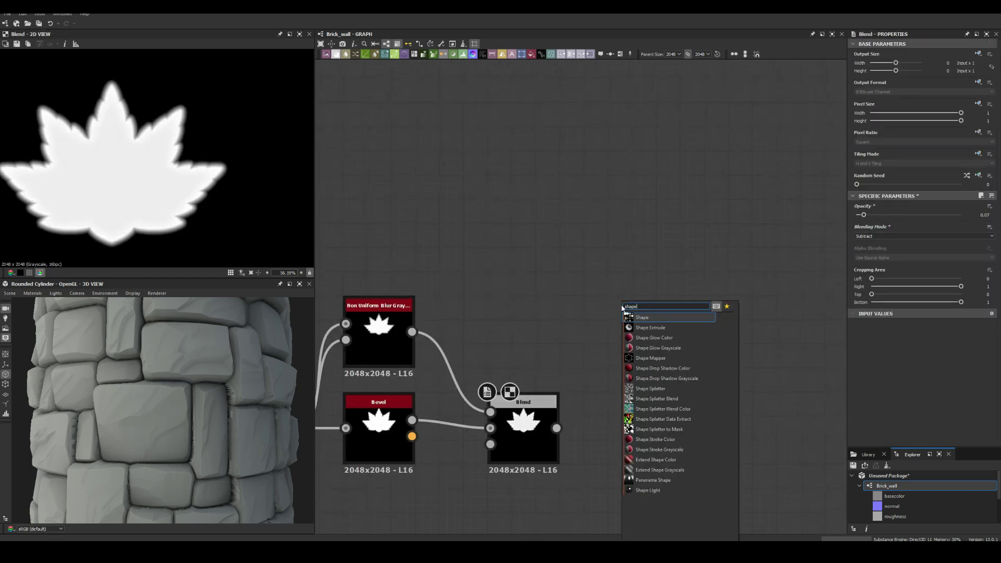
{"action": "scroll", "coordinate": [164, 116], "scroll_direction": "down", "scroll_amount": 3}
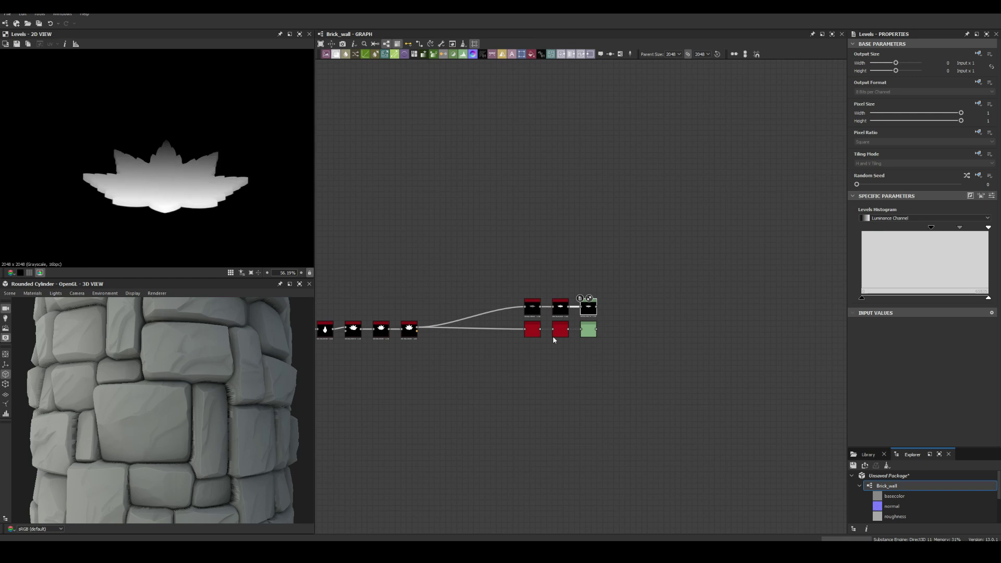
{"action": "left_click", "coordinate": [588, 330]}
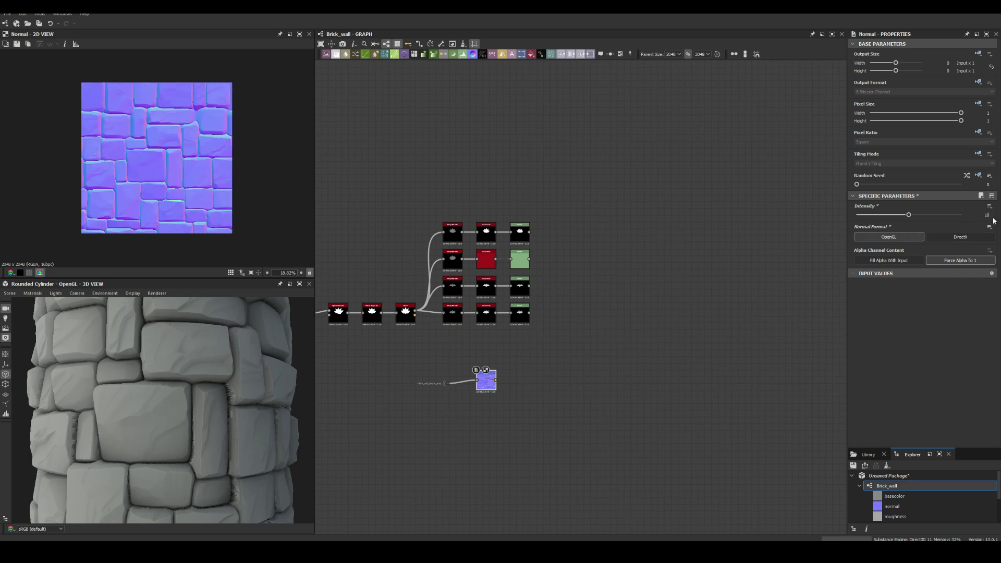
- Add an RGBA Split from the Normal output followed by a Histogram Scan
{"action": "mouse_move", "coordinate": [517, 362]}
{"action": "left_mouse_down"}
{"action": "mouse_move", "coordinate": [555, 355]}
{"action": "mouse_move", "coordinate": [469, 259]}
{"action": "left_mouse_up"}
{"action": "type", "text": "rgba"}
{"action": "left_click", "coordinate": [576, 359]}
{"action": "scroll", "coordinate": [584, 349], "scroll_direction": "up", "scroll_amount": 3}
{"action": "left_click", "coordinate": [652, 327]}
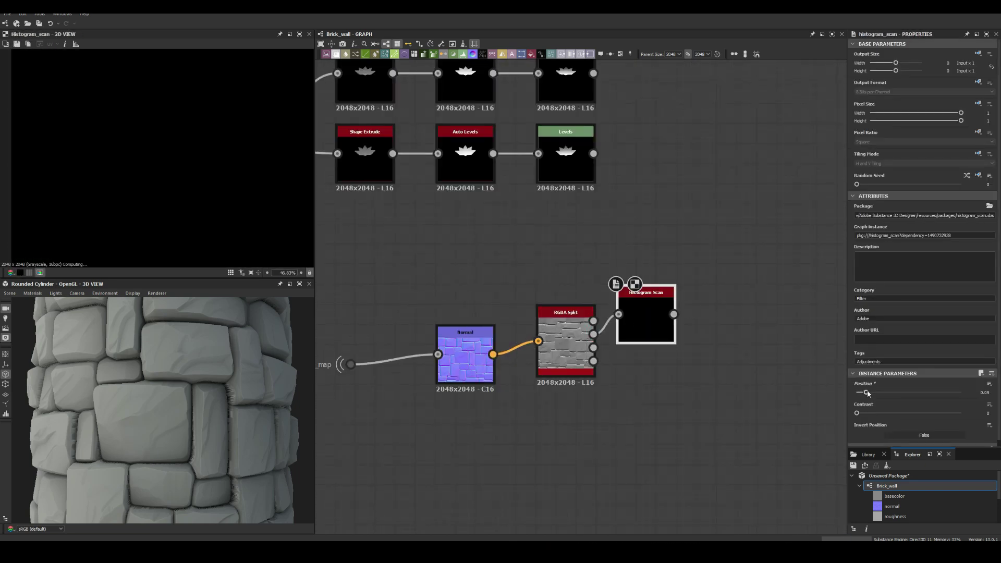
{"action": "scroll", "coordinate": [525, 199], "scroll_direction": "down", "scroll_amount": 3}
{"action": "scroll", "coordinate": [525, 199], "scroll_direction": "up", "scroll_amount": 2}
- Add a Tile Sampler fed by the four leaf shapes, masked by the Histogram Scan, with higher Scale Random
{"action": "key", "text": "space"}
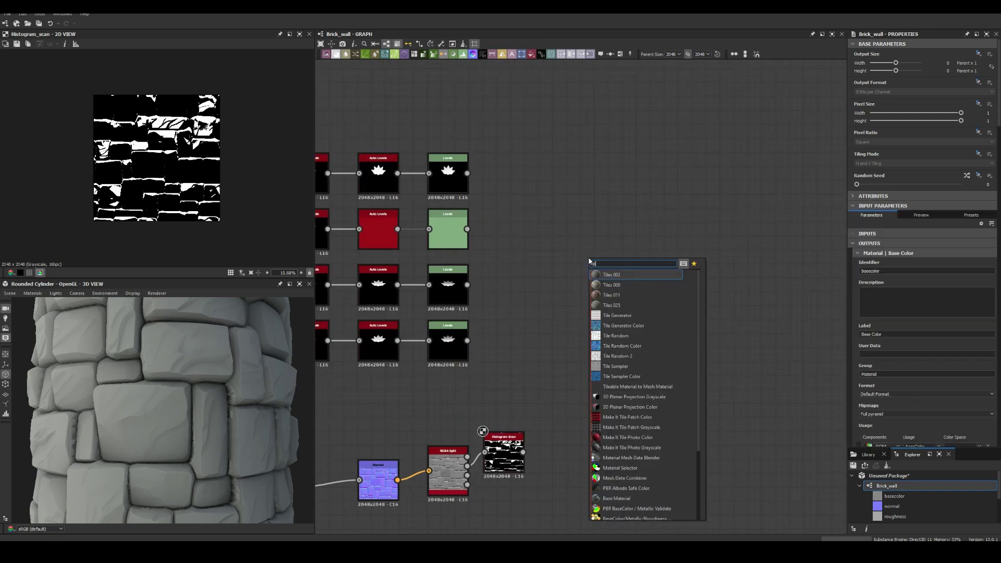
{"action": "left_click", "coordinate": [615, 271]}
{"action": "left_click_drag", "start_coordinate": [467, 173], "coordinate": [550, 207]}
{"action": "left_click_drag", "start_coordinate": [478, 315], "coordinate": [467, 340]}
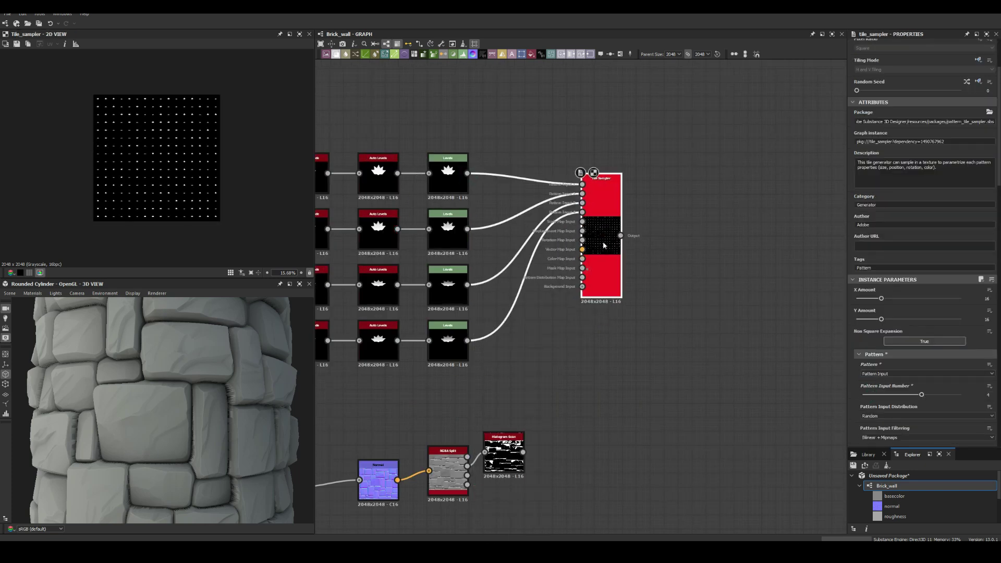
{"action": "left_click_drag", "start_coordinate": [522, 452], "coordinate": [568, 299]}
{"action": "scroll", "coordinate": [923, 261], "scroll_direction": "down", "scroll_amount": 5}
{"action": "scroll", "coordinate": [678, 339], "scroll_direction": "down", "scroll_amount": 4}
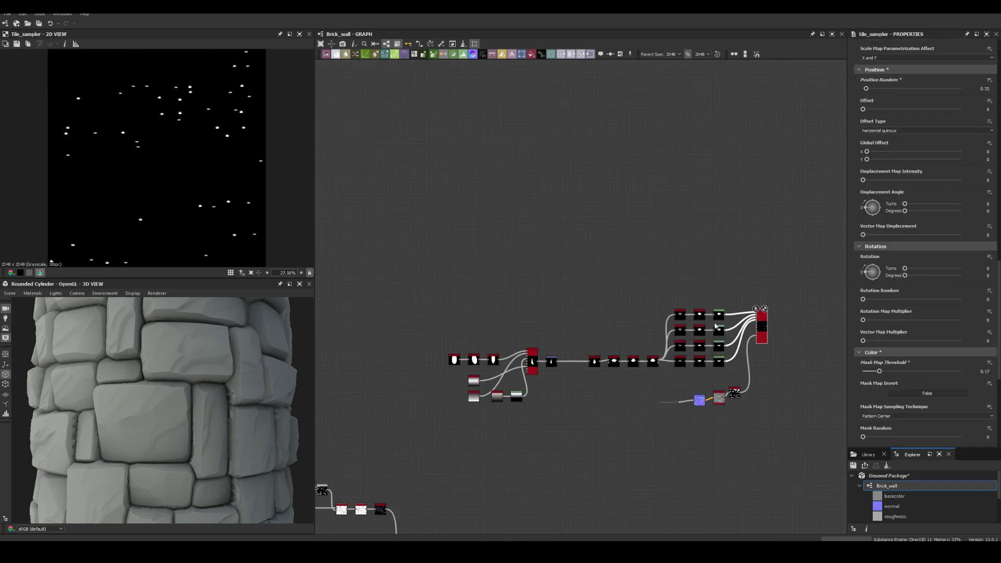
{"action": "scroll", "coordinate": [922, 235], "scroll_direction": "up", "scroll_amount": 5}
{"action": "left_click_drag", "start_coordinate": [864, 206], "coordinate": [909, 207]}
{"action": "scroll", "coordinate": [191, 120], "scroll_direction": "down", "scroll_amount": 2}
{"action": "scroll", "coordinate": [921, 323], "scroll_direction": "down", "scroll_amount": 5}
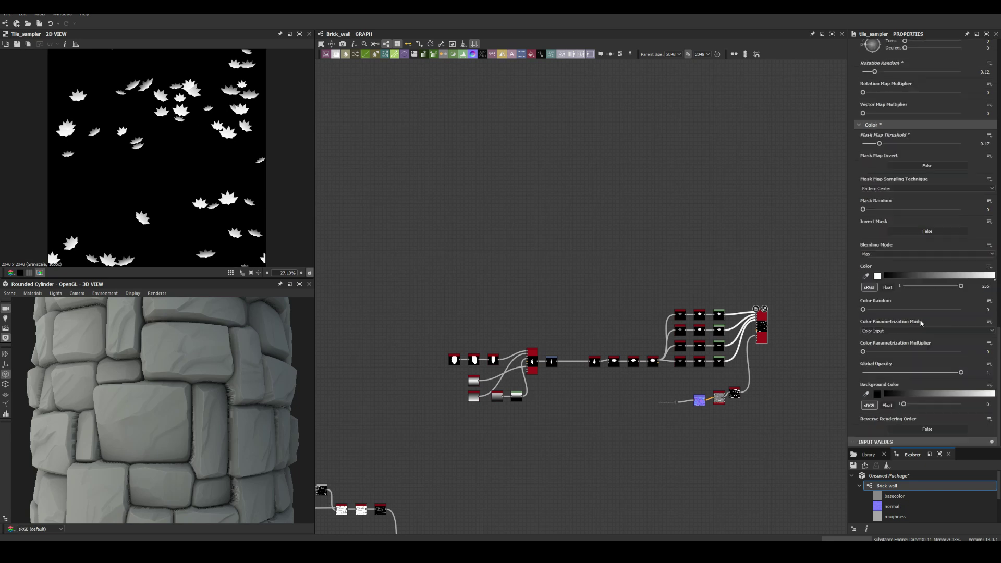
- Create a dot for the scattered leaves output
{"action": "double_click", "coordinate": [517, 384]}
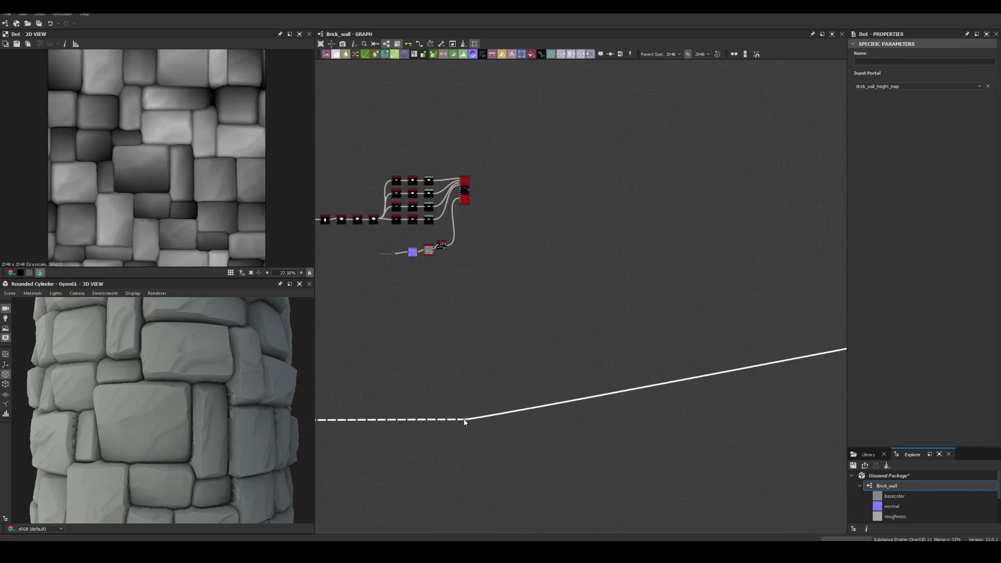
{"action": "right_click", "coordinate": [480, 190]}
{"action": "left_click", "coordinate": [516, 218]}
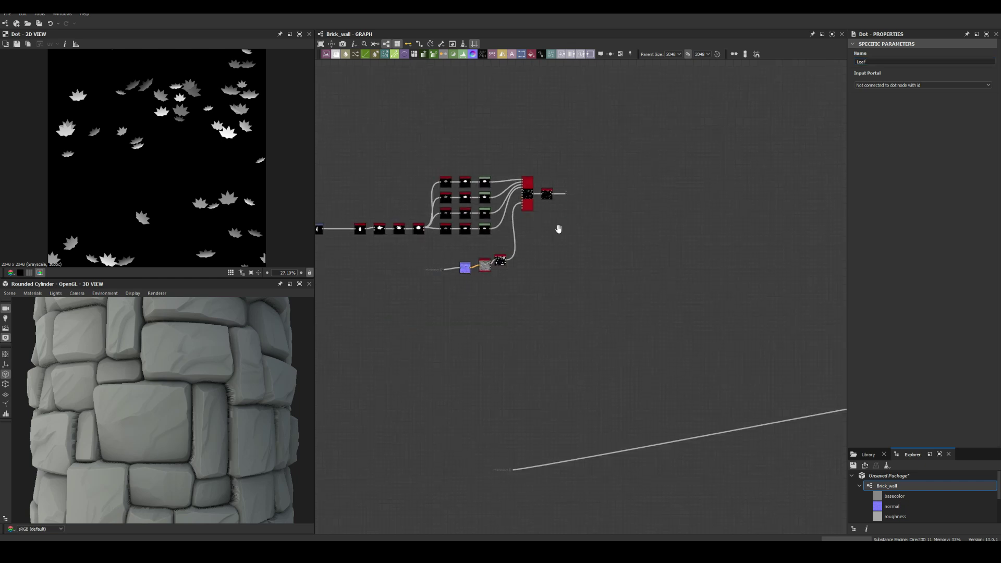
- Name the dot Leafs and place a referencing Leafs dot near the blur
{"action": "middle_click_drag", "start_coordinate": [481, 184], "coordinate": [472, 250]}
{"action": "left_click", "coordinate": [867, 61]}
{"action": "left_click", "coordinate": [540, 362]}
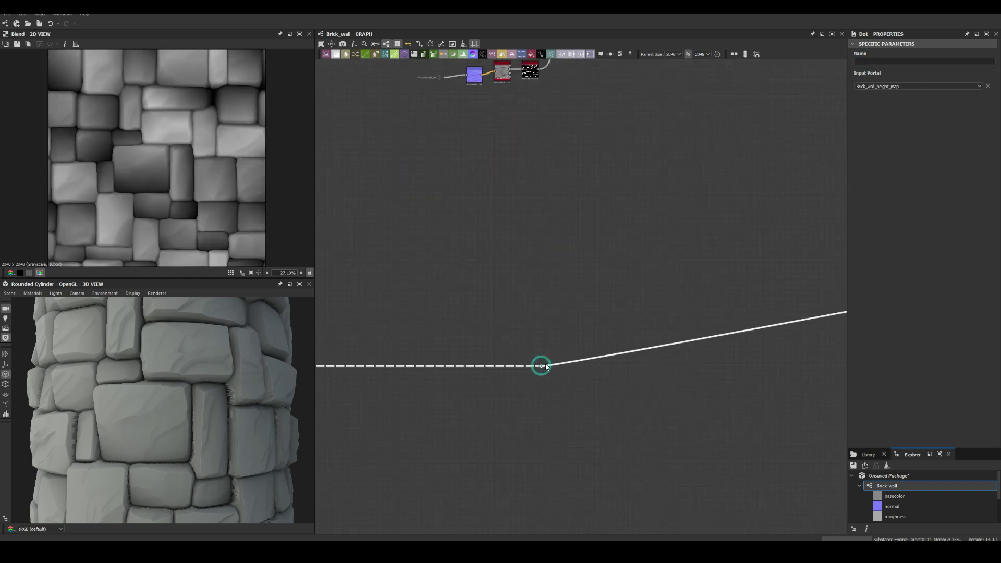
{"action": "key", "text": "space"}
{"action": "left_click", "coordinate": [563, 334]}
- Add a Levels node after the Leafs dot, duplicate it, and adjust the Non Uniform Blur intensity
{"action": "scroll", "coordinate": [536, 143], "scroll_direction": "up", "scroll_amount": 3}
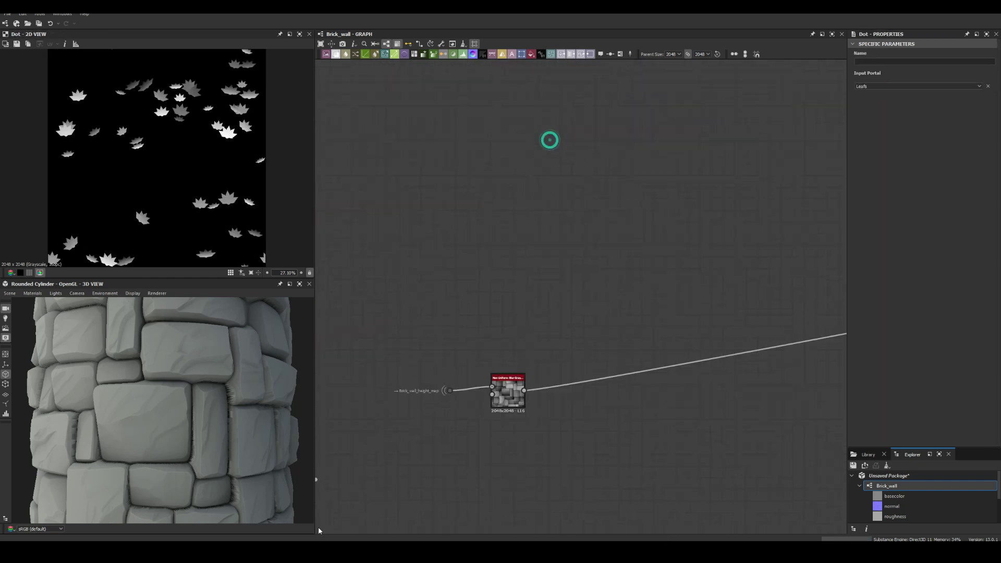
{"action": "mouse_move", "coordinate": [431, 329]}
{"action": "left_mouse_down"}
{"action": "mouse_move", "coordinate": [469, 335]}
{"action": "mouse_move", "coordinate": [476, 322]}
{"action": "left_mouse_up"}
{"action": "left_click", "coordinate": [503, 424]}
{"action": "left_click", "coordinate": [558, 390]}
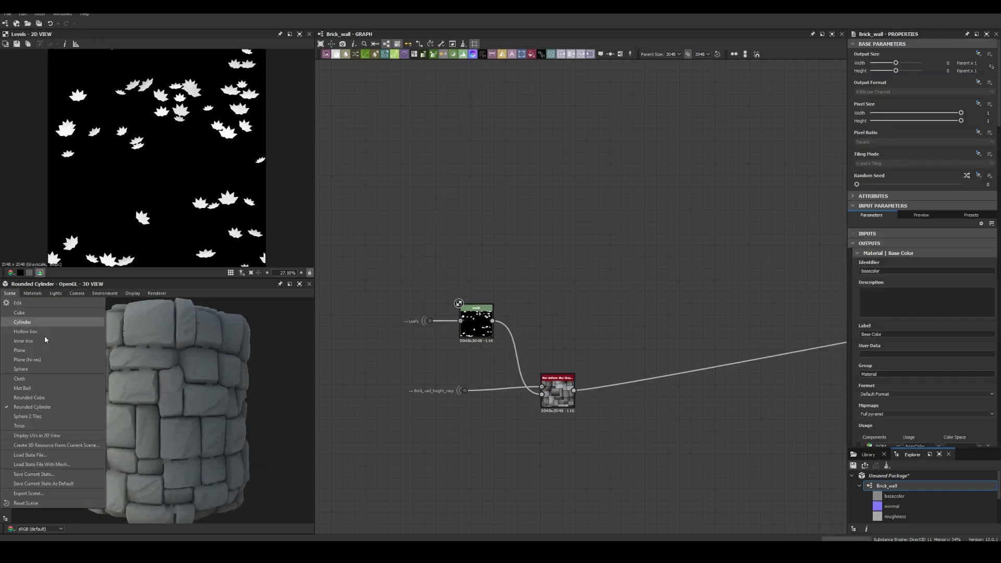
{"action": "key", "text": "ctrl+d"}
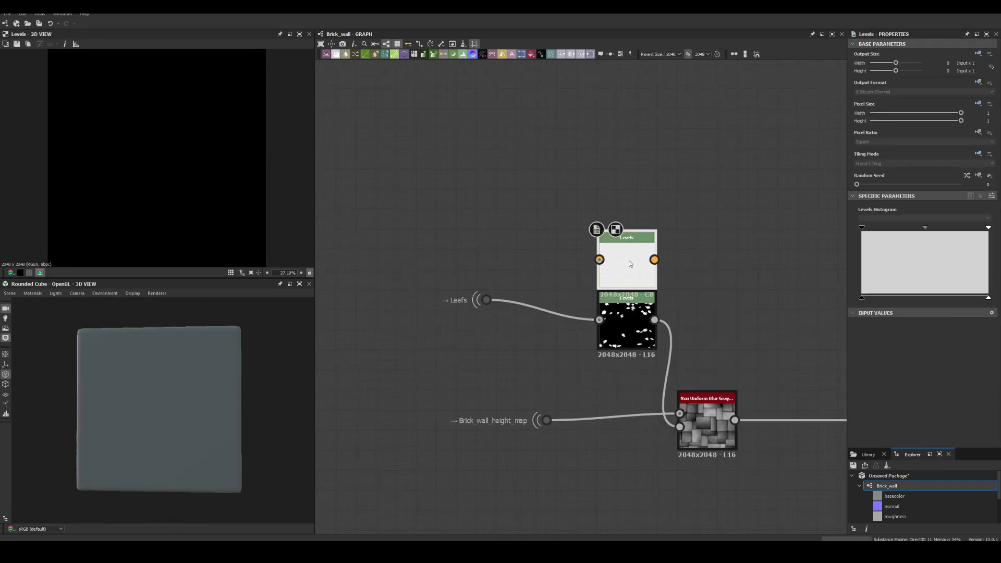
{"action": "left_click_drag", "start_coordinate": [601, 306], "coordinate": [748, 326]}
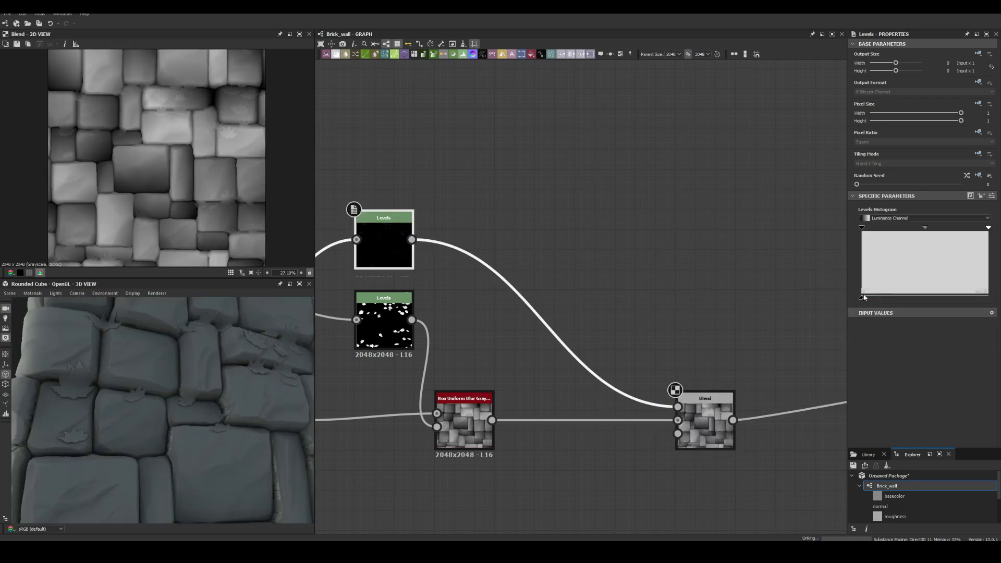
{"action": "left_click", "coordinate": [484, 438]}
{"action": "left_click", "coordinate": [859, 321]}
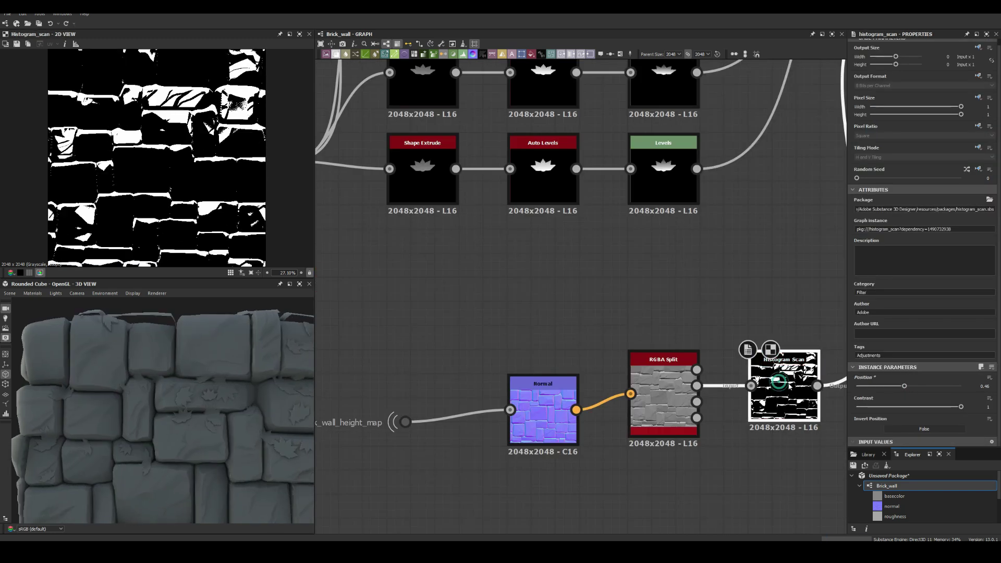
- Select the second Levels node and view the Blend node's result
{"action": "scroll", "coordinate": [933, 323], "scroll_direction": "down", "scroll_amount": 10}
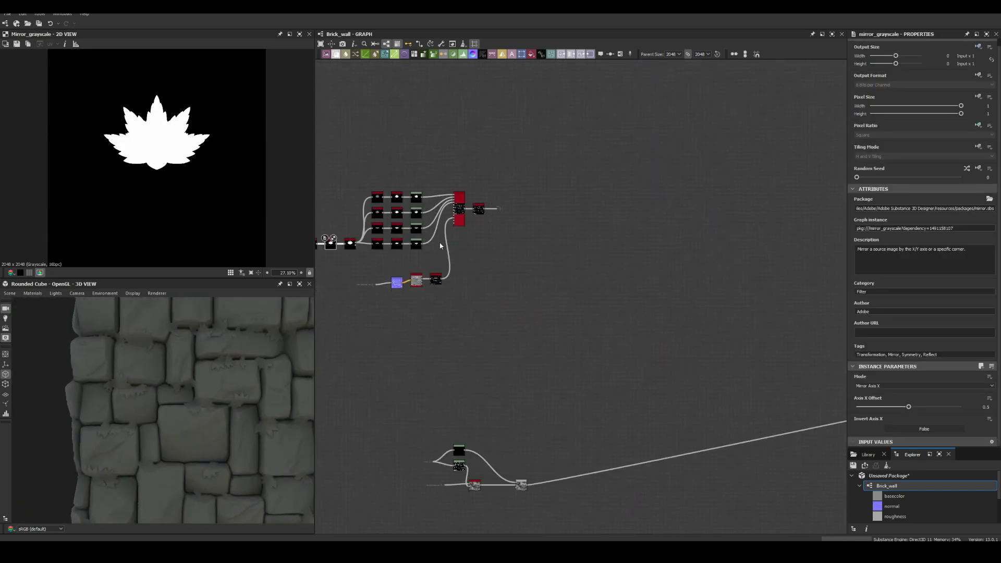
{"action": "scroll", "coordinate": [159, 426], "scroll_direction": "up", "scroll_amount": 5}
{"action": "left_click", "coordinate": [429, 407]}
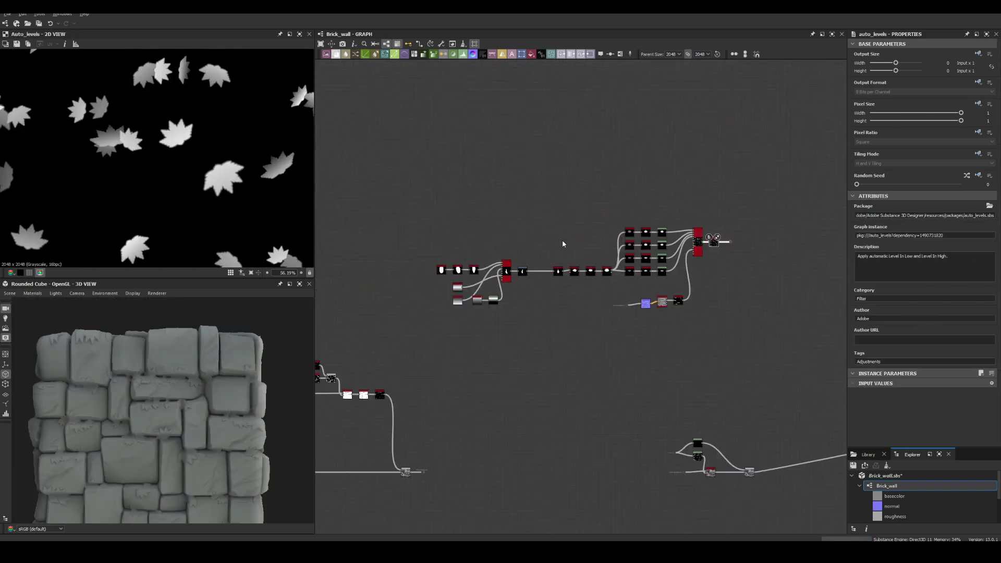
{"action": "double_click", "coordinate": [508, 425]}
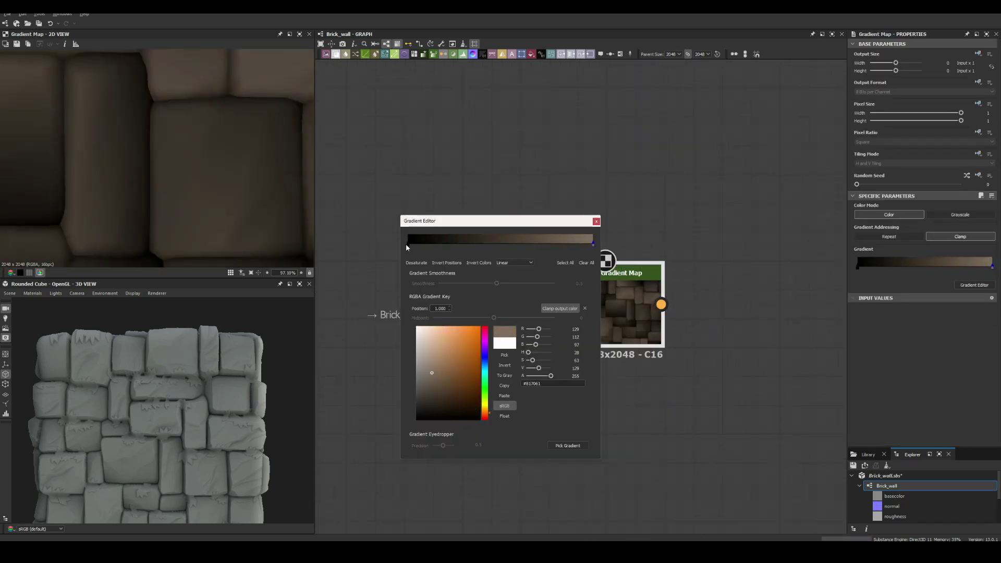
- Set the colour Blend mode to Add Sub
{"action": "left_click", "coordinate": [595, 221]}
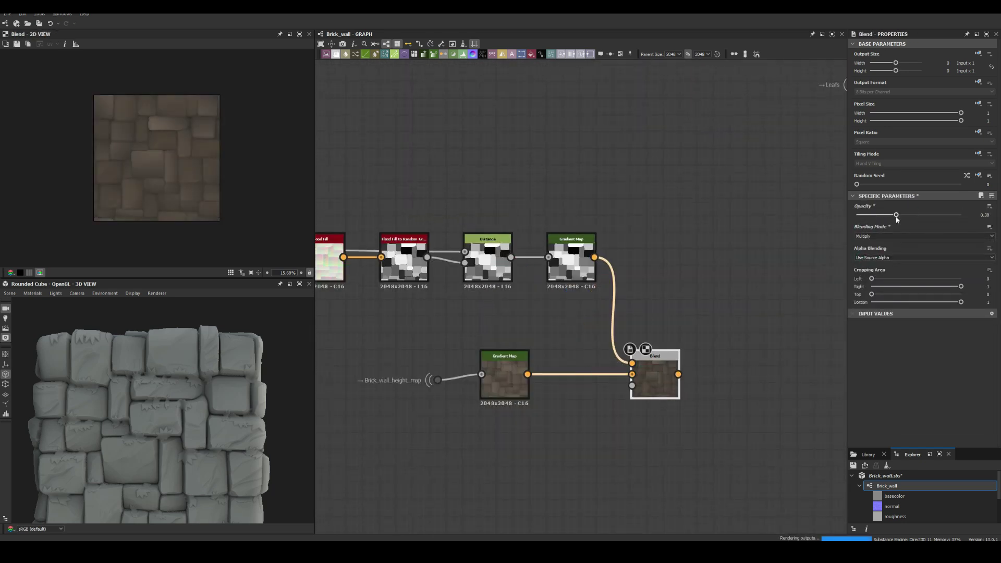
{"action": "left_click", "coordinate": [889, 236]}
{"action": "left_click", "coordinate": [869, 262]}
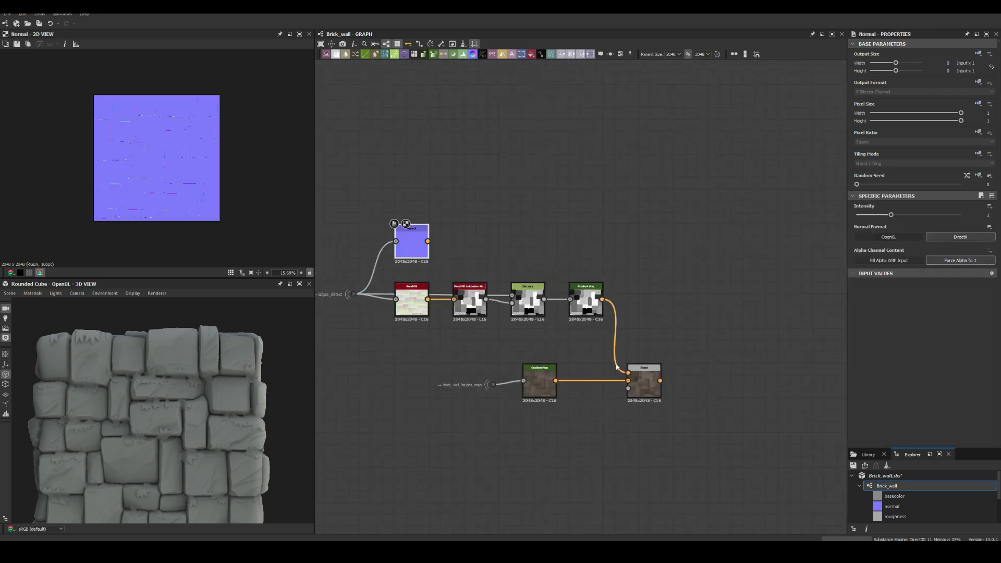
- Add a Curvature Smooth from the Normal, followed by a Histogram Scan
{"action": "scroll", "coordinate": [610, 247], "scroll_direction": "up", "scroll_amount": 3}
{"action": "key", "text": "space"}
{"action": "type", "text": "curvature smooth"}
{"action": "key", "text": "Return"}
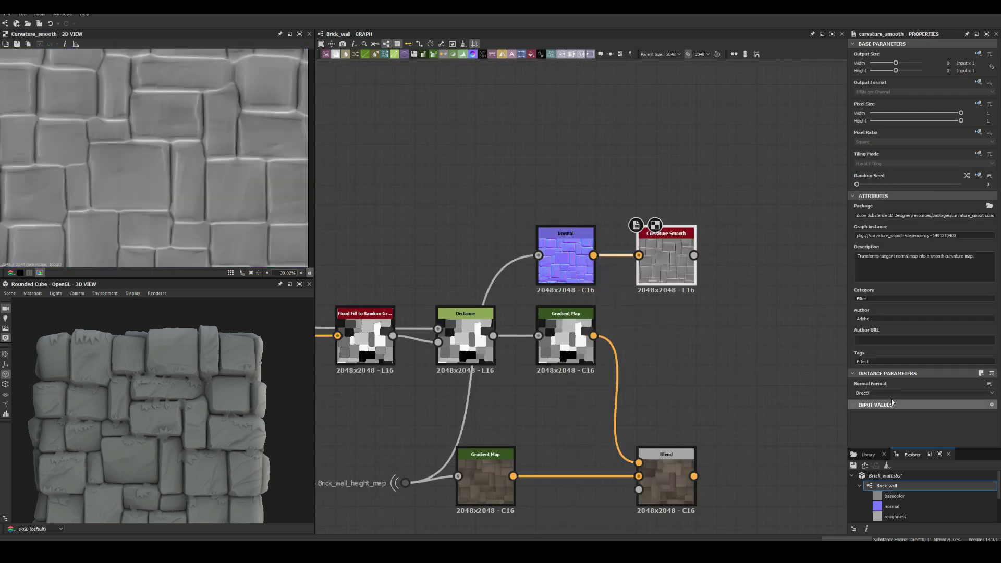
{"action": "key", "text": "space"}
{"action": "type", "text": "hi"}
{"action": "left_click", "coordinate": [697, 295]}
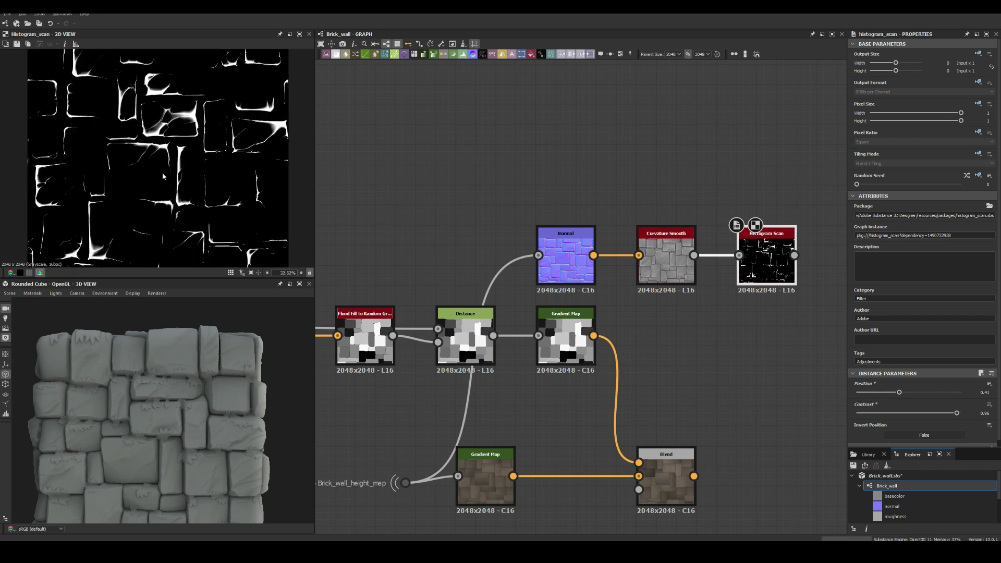
- Wire the new Gradient Map into a Blend and lower its opacity to 0.13
{"action": "scroll", "coordinate": [573, 313], "scroll_direction": "down", "scroll_amount": 2}
{"action": "left_click_drag", "start_coordinate": [476, 360], "coordinate": [682, 354]}
{"action": "left_click_drag", "start_coordinate": [597, 223], "coordinate": [669, 343]}
{"action": "left_click", "coordinate": [682, 356]}
{"action": "left_click", "coordinate": [869, 216]}
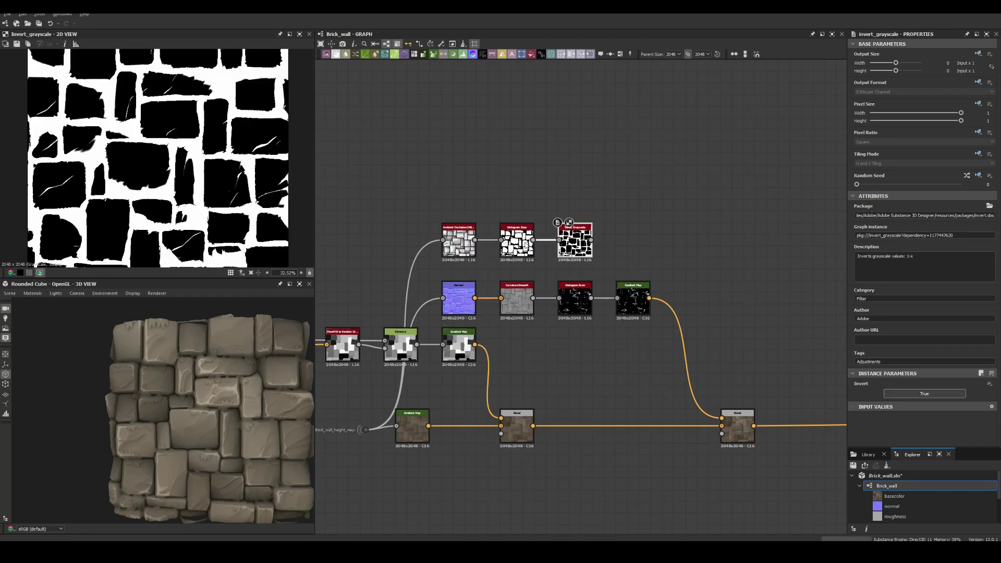
- Set the highlight Blend to Add (Linear Dodge) at 0.1 opacity
{"action": "left_click", "coordinate": [859, 215]}
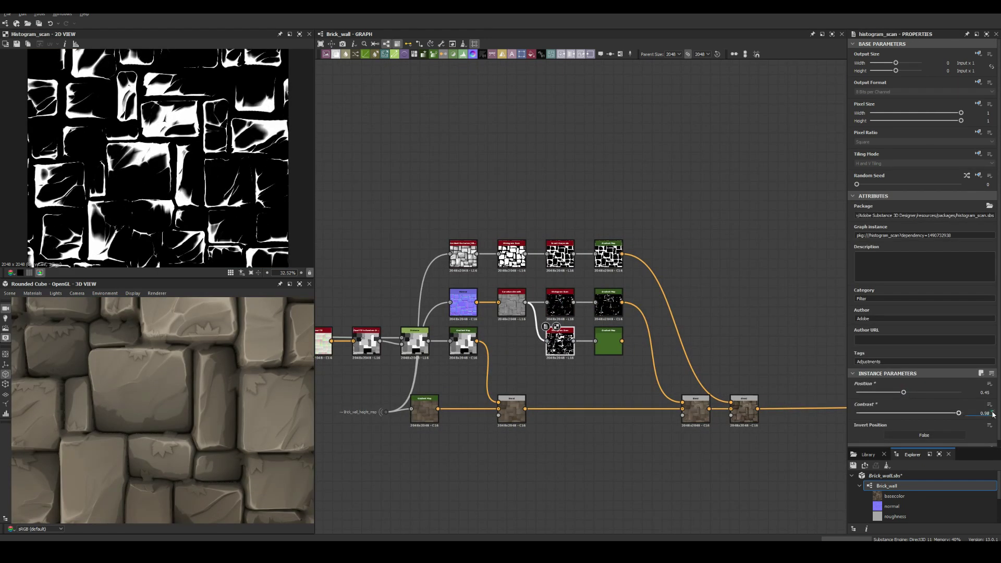
{"action": "left_click", "coordinate": [922, 236]}
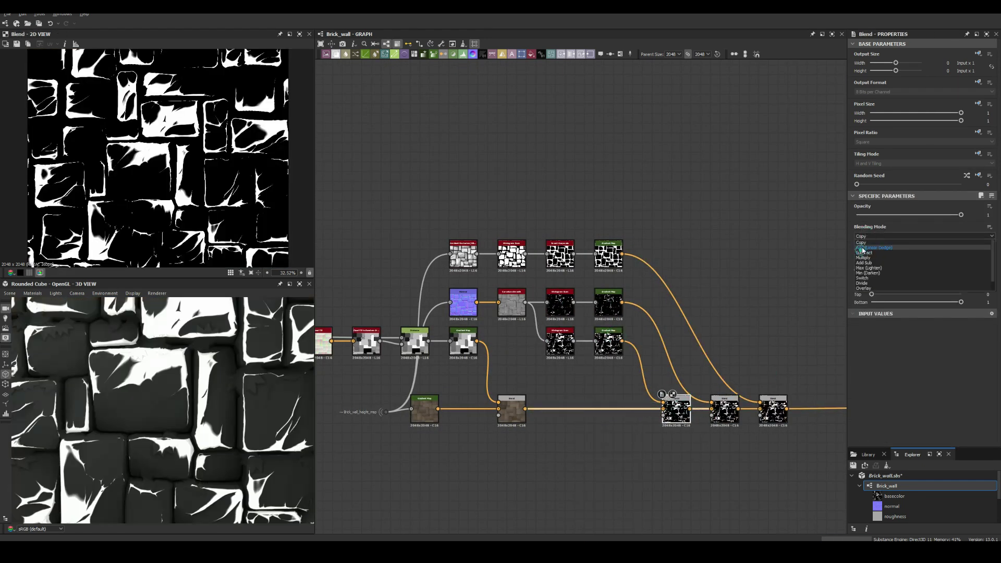
{"action": "left_click", "coordinate": [876, 248]}
{"action": "left_click_drag", "start_coordinate": [961, 214], "coordinate": [866, 215]}
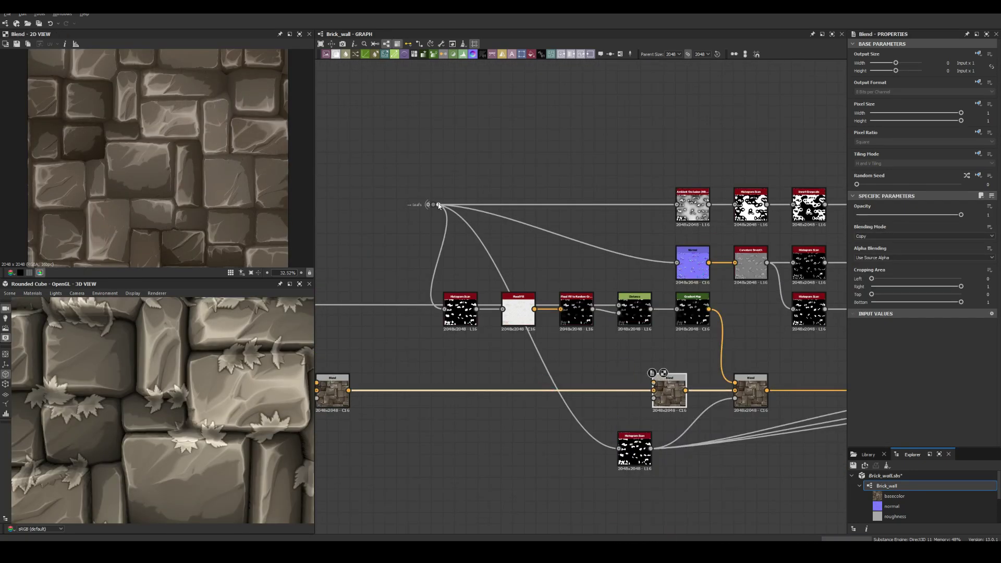
- Duplicate the flood-fill and Distance nodes and add a Gradient Map after them
{"action": "left_click", "coordinate": [980, 265]}
{"action": "left_click", "coordinate": [620, 326]}
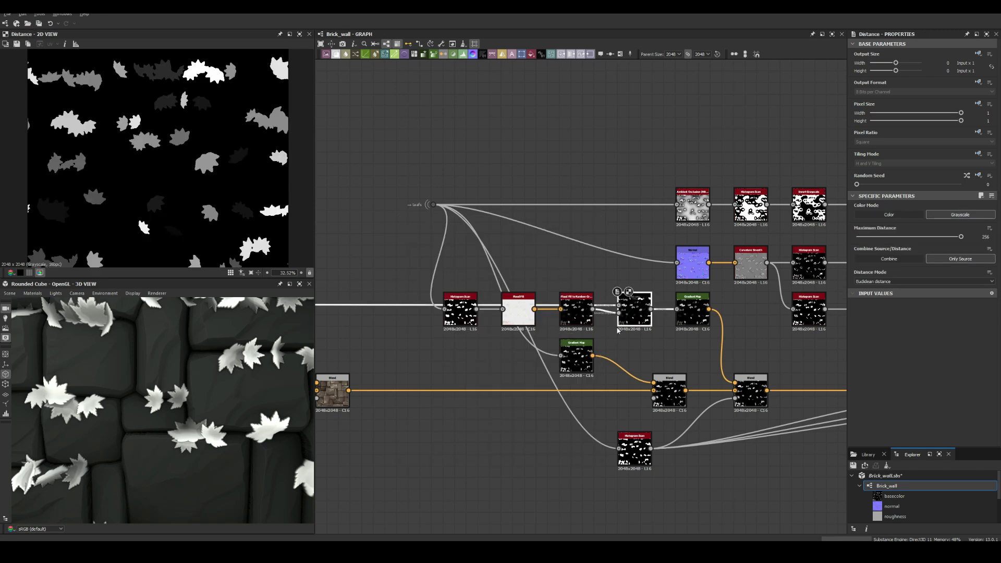
{"action": "scroll", "coordinate": [523, 357], "scroll_direction": "up", "scroll_amount": 2}
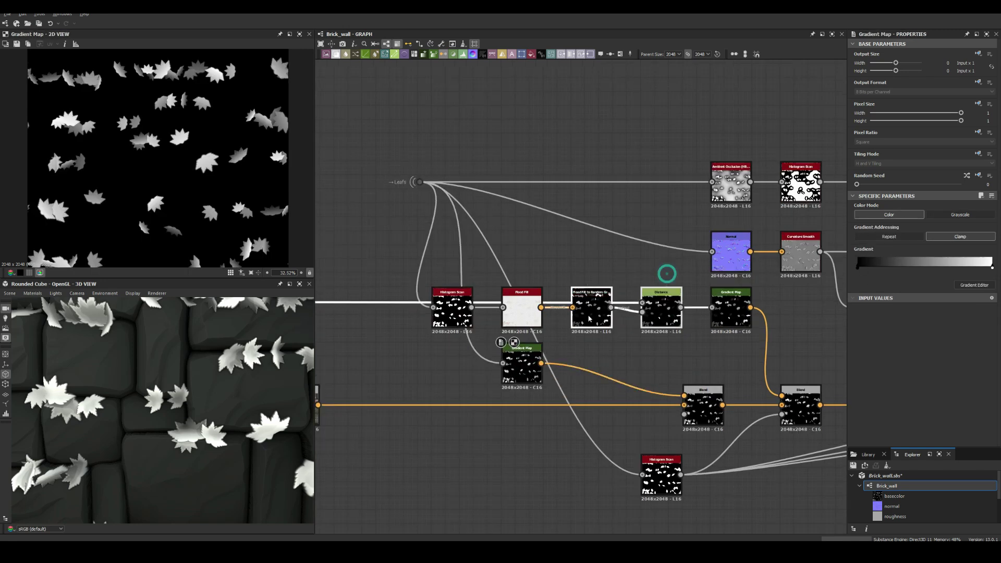
{"action": "key", "text": "ctrl+z"}
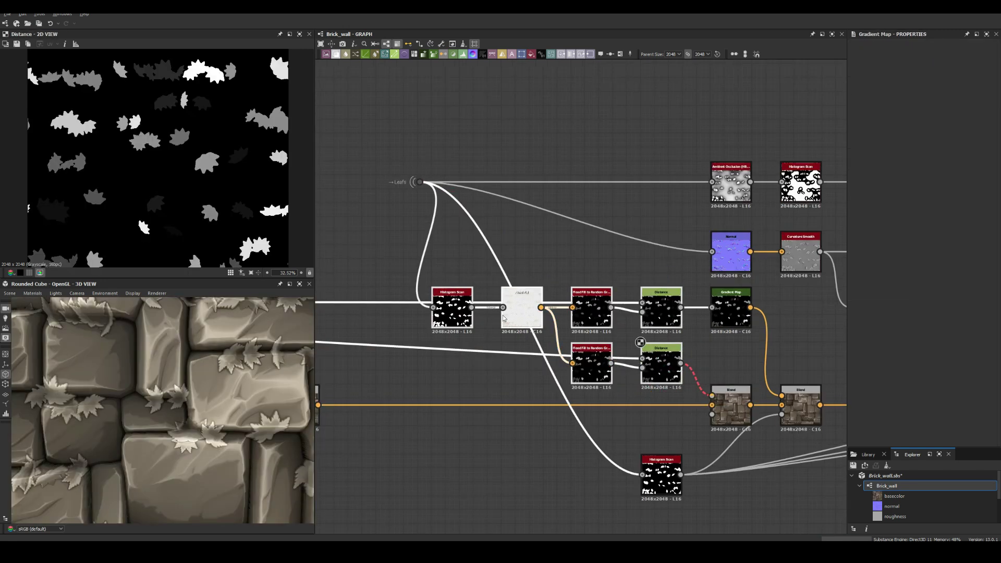
{"action": "key", "text": "ctrl+v"}
{"action": "scroll", "coordinate": [755, 417], "scroll_direction": "up", "scroll_amount": 2}
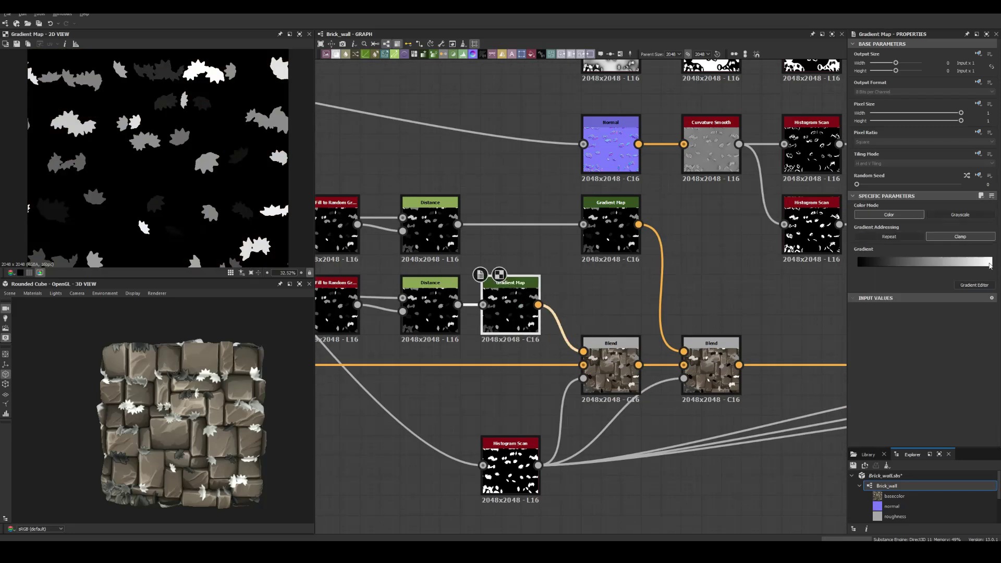
- Make the first gradient key dark orange and lower the edge Histogram Scan position
{"action": "left_click", "coordinate": [989, 266]}
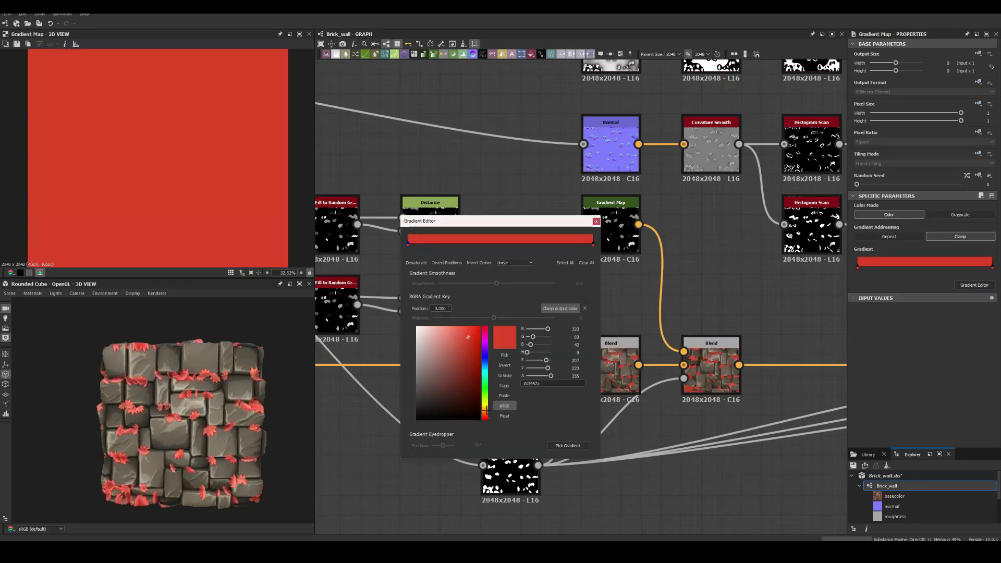
{"action": "left_click_drag", "start_coordinate": [477, 331], "coordinate": [478, 369]}
{"action": "scroll", "coordinate": [224, 408], "scroll_direction": "up", "scroll_amount": 5}
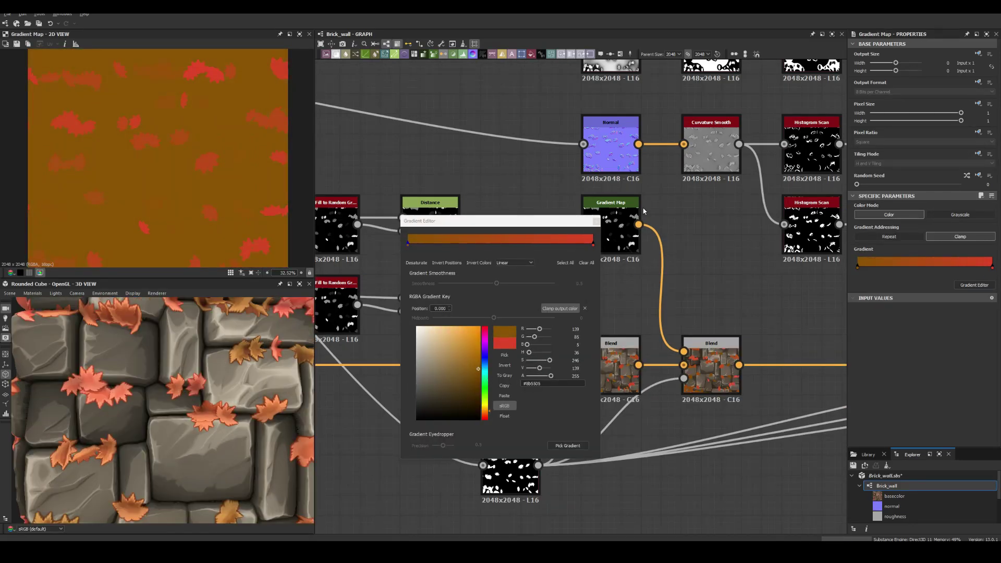
{"action": "left_click", "coordinate": [816, 233]}
{"action": "middle_click_drag", "start_coordinate": [816, 233], "coordinate": [580, 305]}
{"action": "left_click_drag", "start_coordinate": [896, 391], "coordinate": [867, 392]}
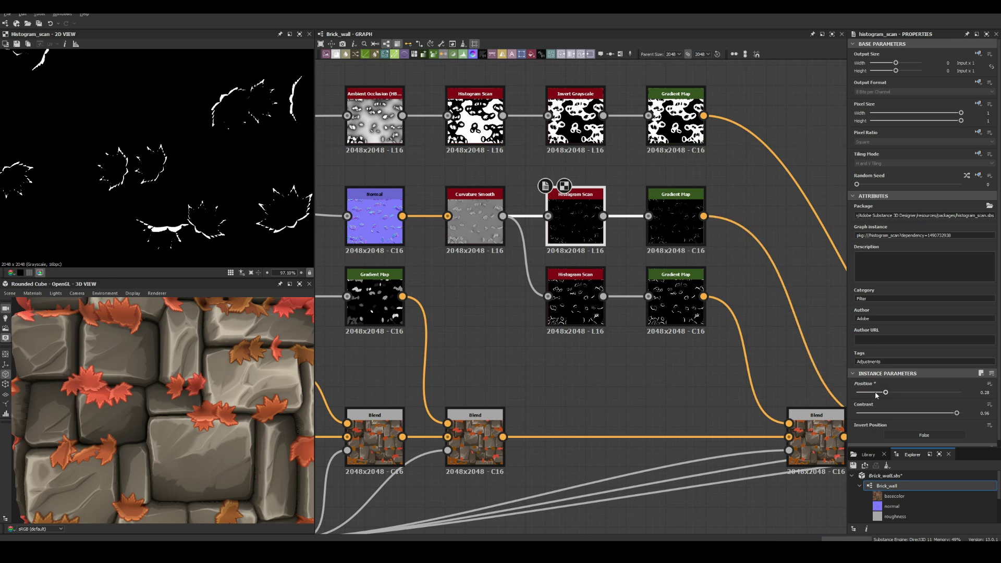
- Zoom the preview out to inspect the current Blend result on the whole cube
{"action": "scroll", "coordinate": [156, 411], "scroll_direction": "down", "scroll_amount": 5}
{"action": "middle_click_drag", "start_coordinate": [816, 438], "coordinate": [681, 391]}
{"action": "left_click", "coordinate": [681, 391]}
{"action": "scroll", "coordinate": [678, 391], "scroll_direction": "down", "scroll_amount": 6}
{"action": "scroll", "coordinate": [573, 235], "scroll_direction": "up", "scroll_amount": 3}
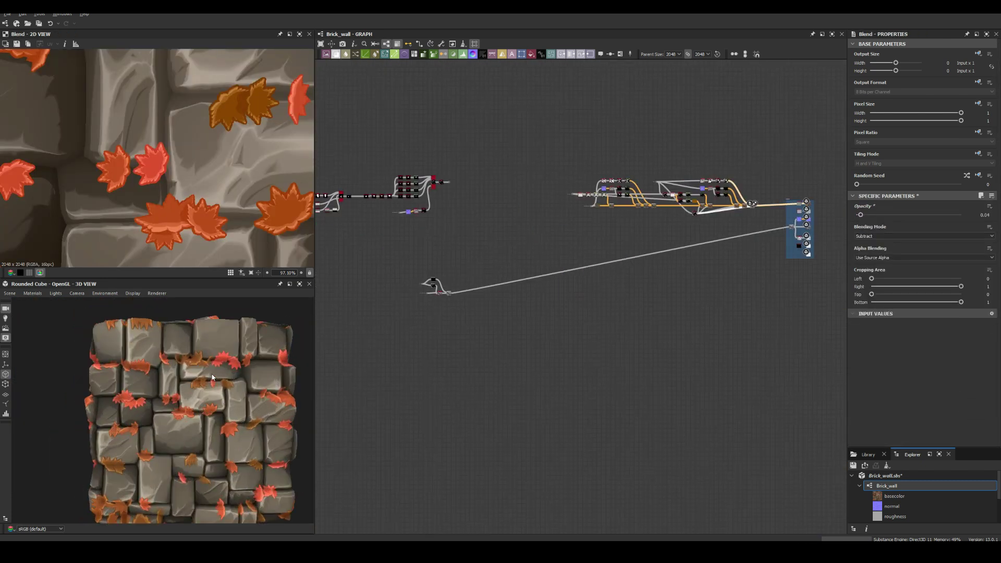
{"action": "scroll", "coordinate": [565, 317], "scroll_direction": "up", "scroll_amount": 5}
- Duplicate the row of mask nodes and wire the new mask into the last Blend
{"action": "middle_click_drag", "start_coordinate": [565, 318], "coordinate": [570, 217]}
{"action": "key", "text": "ctrl+d"}
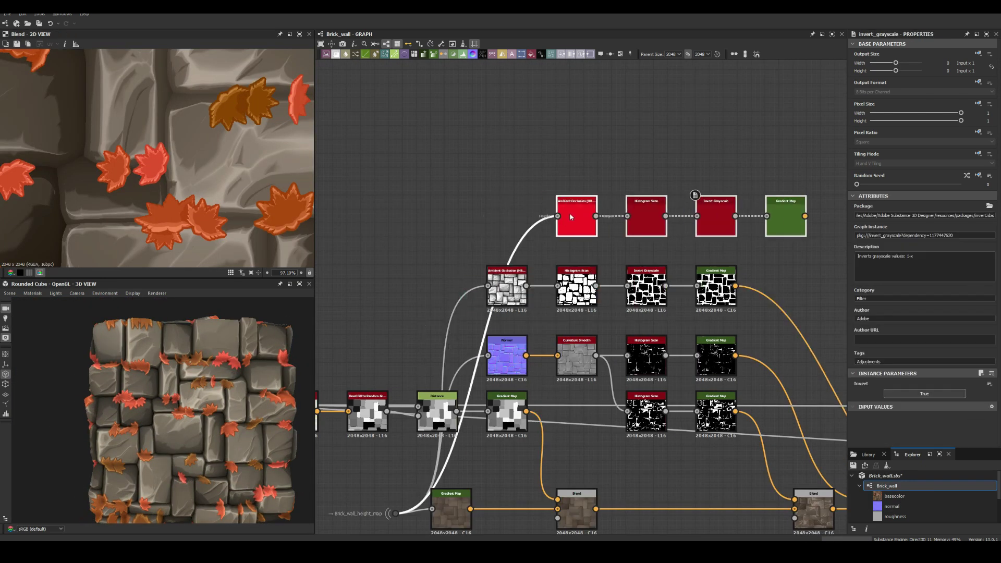
{"action": "left_click", "coordinate": [719, 232]}
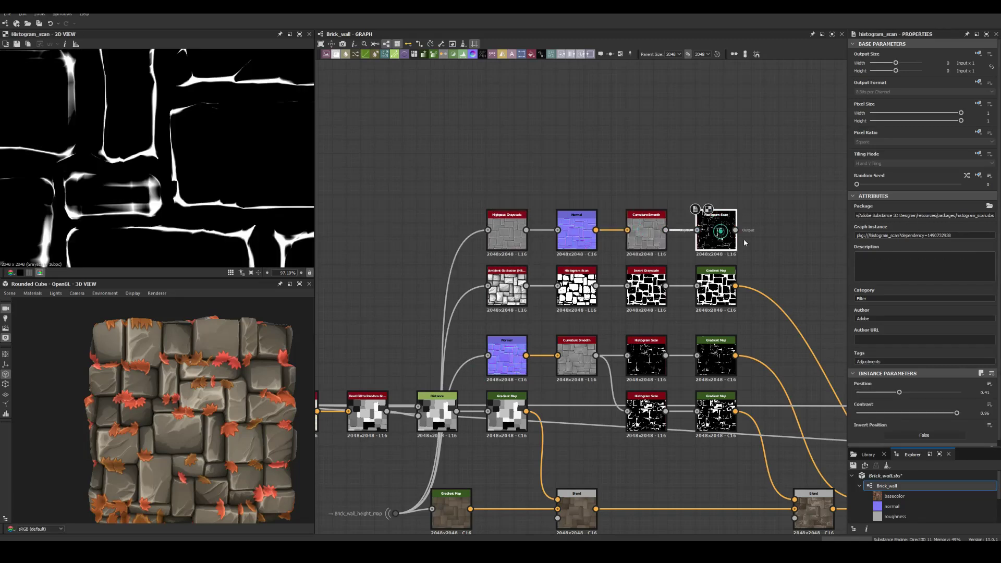
{"action": "left_click_drag", "start_coordinate": [734, 230], "coordinate": [635, 342]}
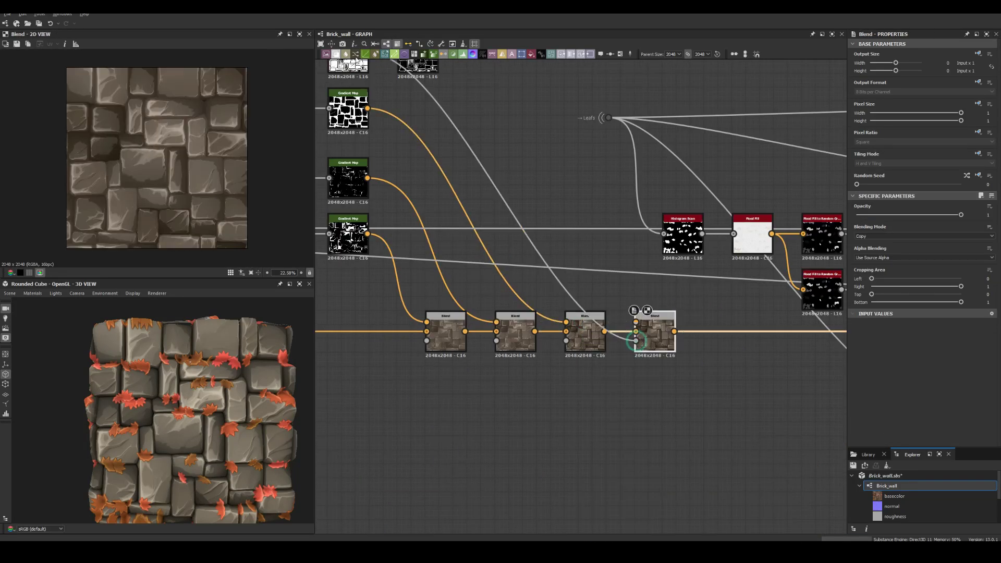
- Add a Gradient Map for the new mask with yellow-to-orange gradient keys
{"action": "key", "text": "ctrl+v"}
{"action": "left_click", "coordinate": [519, 316]}
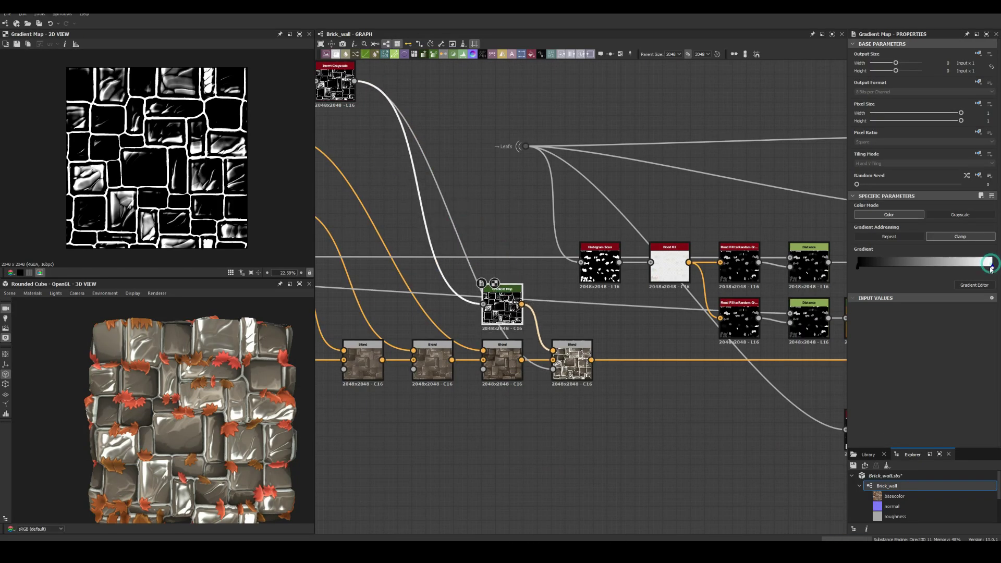
{"action": "double_click", "coordinate": [990, 268]}
{"action": "mouse_move", "coordinate": [459, 365]}
{"action": "left_mouse_down"}
{"action": "mouse_move", "coordinate": [471, 338]}
{"action": "mouse_move", "coordinate": [486, 412]}
{"action": "left_mouse_up"}
{"action": "left_click", "coordinate": [408, 243]}
{"action": "left_click", "coordinate": [595, 221]}
- Add an RGBA Split fed by the normal map and delete the Invert Grayscale node
{"action": "scroll", "coordinate": [581, 292], "scroll_direction": "down", "scroll_amount": 3}
{"action": "middle_click_drag", "start_coordinate": [581, 292], "coordinate": [625, 209]}
{"action": "scroll", "coordinate": [610, 243], "scroll_direction": "up", "scroll_amount": 3}
{"action": "left_click", "coordinate": [635, 241]}
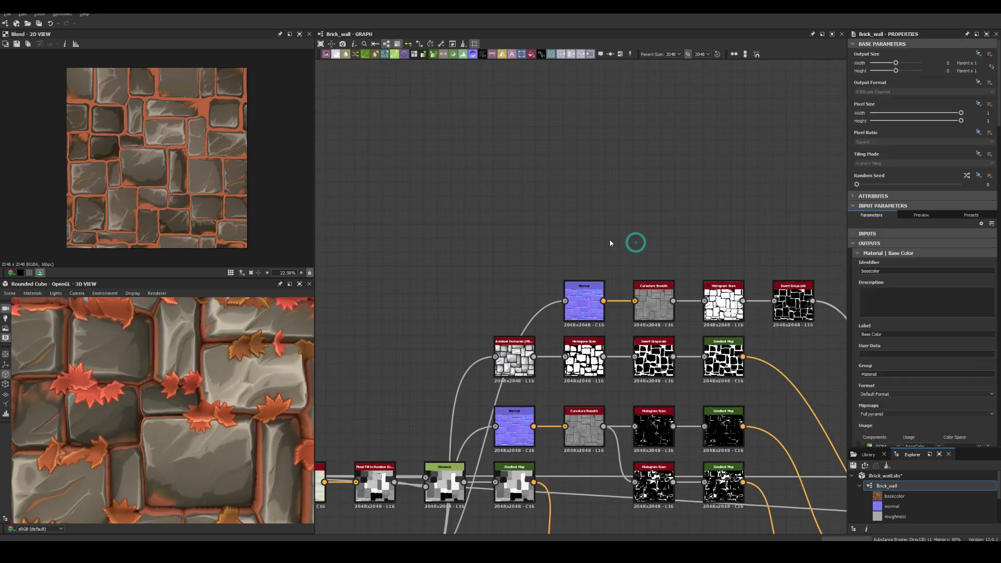
{"action": "key", "text": "space"}
{"action": "mouse_move", "coordinate": [603, 300]}
{"action": "left_mouse_down"}
{"action": "mouse_move", "coordinate": [634, 236]}
{"action": "mouse_move", "coordinate": [704, 300]}
{"action": "left_mouse_up"}
{"action": "left_click", "coordinate": [792, 305]}
{"action": "key", "text": "Delete"}
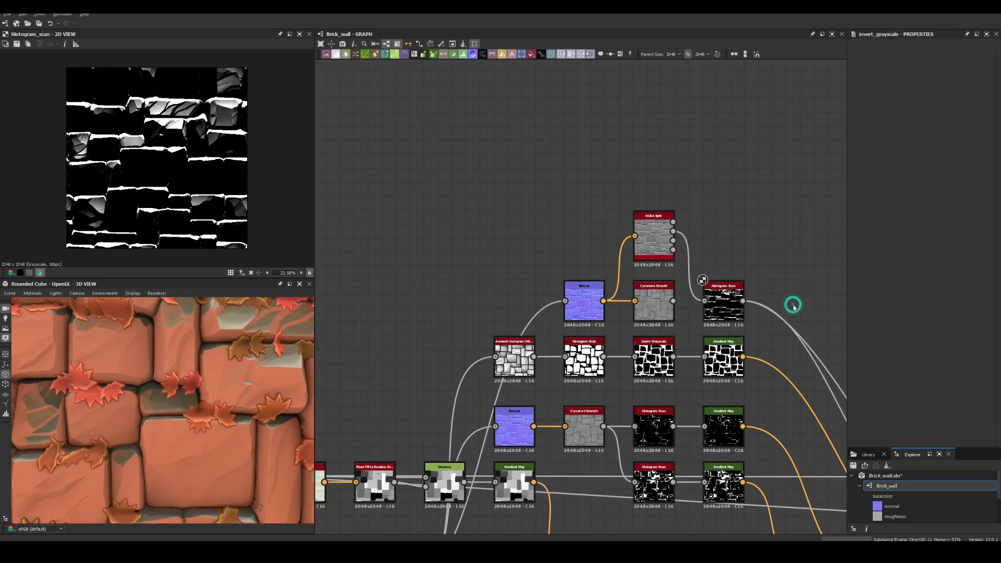
- Preview the final Blend output and undo the tile sampler changes
{"action": "left_click", "coordinate": [723, 303]}
{"action": "scroll", "coordinate": [625, 292], "scroll_direction": "down", "scroll_amount": 3}
{"action": "scroll", "coordinate": [599, 334], "scroll_direction": "up", "scroll_amount": 3}
{"action": "double_click", "coordinate": [579, 343]}
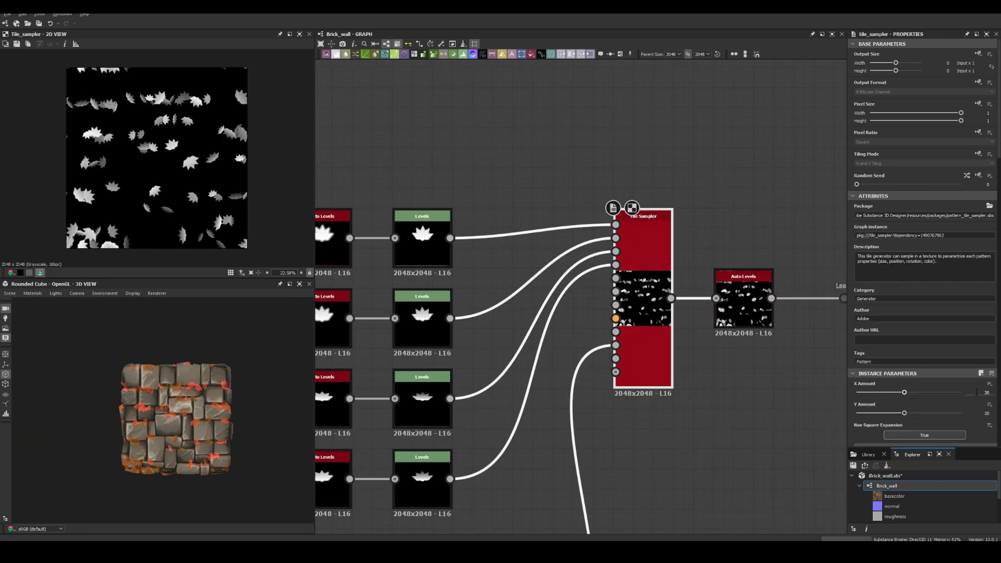
{"action": "scroll", "coordinate": [918, 372], "scroll_direction": "down", "scroll_amount": 5}
{"action": "scroll", "coordinate": [165, 414], "scroll_direction": "down", "scroll_amount": 3}
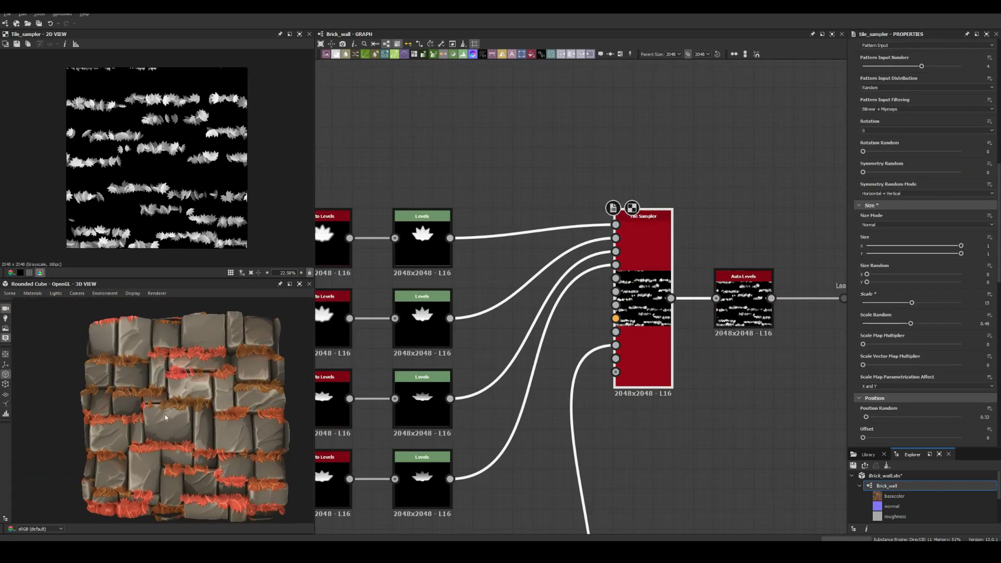
{"action": "key", "text": "ctrl+z"}
{"action": "key", "text": "ctrl+z"}
{"action": "key", "text": "ctrl+z"}
{"action": "scroll", "coordinate": [448, 330], "scroll_direction": "down", "scroll_amount": 5}
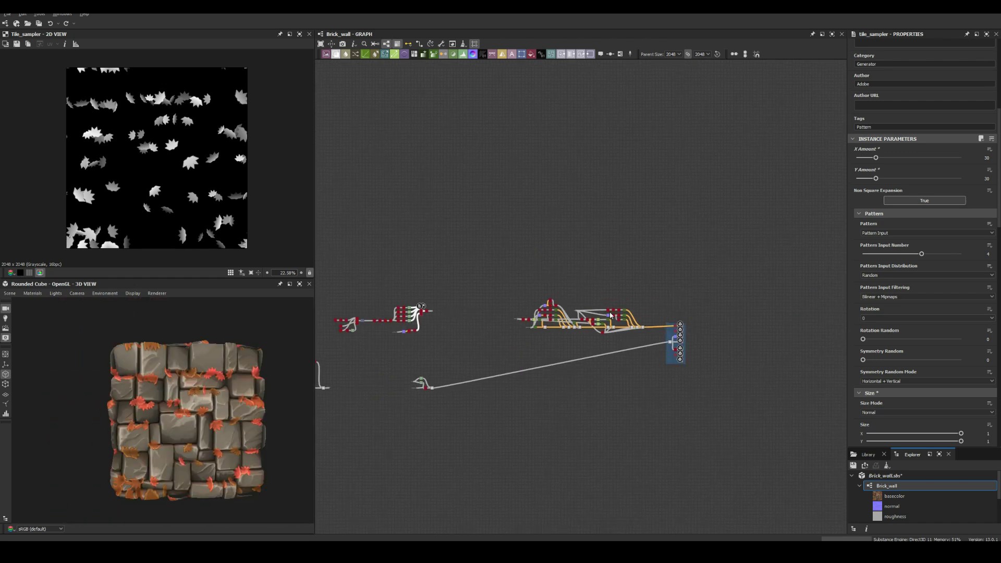
{"action": "scroll", "coordinate": [448, 331], "scroll_direction": "up", "scroll_amount": 5}
{"action": "left_click", "coordinate": [524, 181]}
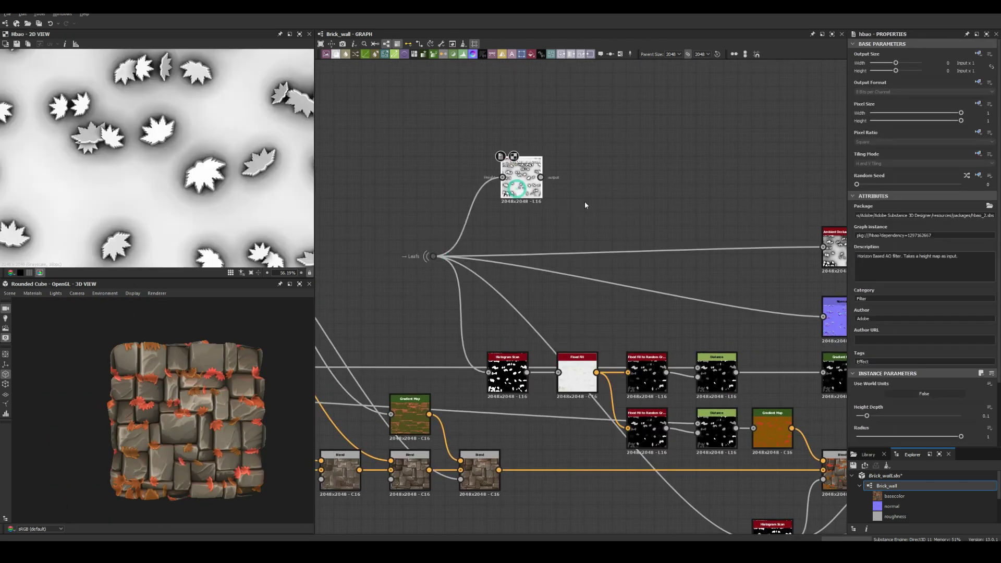
- Add a Histogram Scan after the leaf occlusion and compare it with the AO and Distance outputs
{"action": "left_click_drag", "start_coordinate": [541, 177], "coordinate": [573, 174]}
{"action": "left_click", "coordinate": [557, 183]}
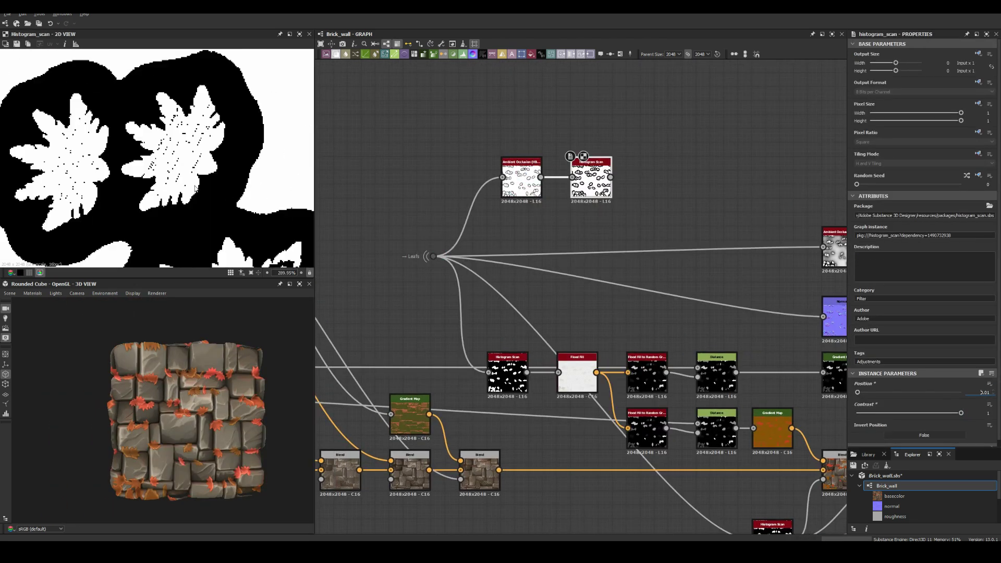
{"action": "scroll", "coordinate": [227, 376], "scroll_direction": "up", "scroll_amount": 5}
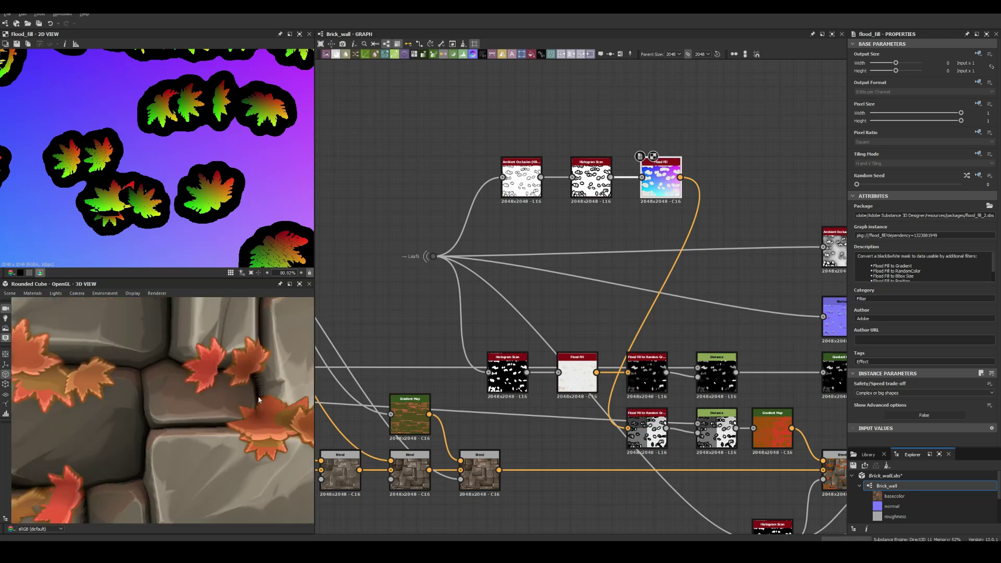
{"action": "scroll", "coordinate": [228, 375], "scroll_direction": "down", "scroll_amount": 2}
{"action": "scroll", "coordinate": [227, 375], "scroll_direction": "up", "scroll_amount": 2}
{"action": "scroll", "coordinate": [564, 205], "scroll_direction": "up", "scroll_amount": 4}
{"action": "double_click", "coordinate": [391, 245]}
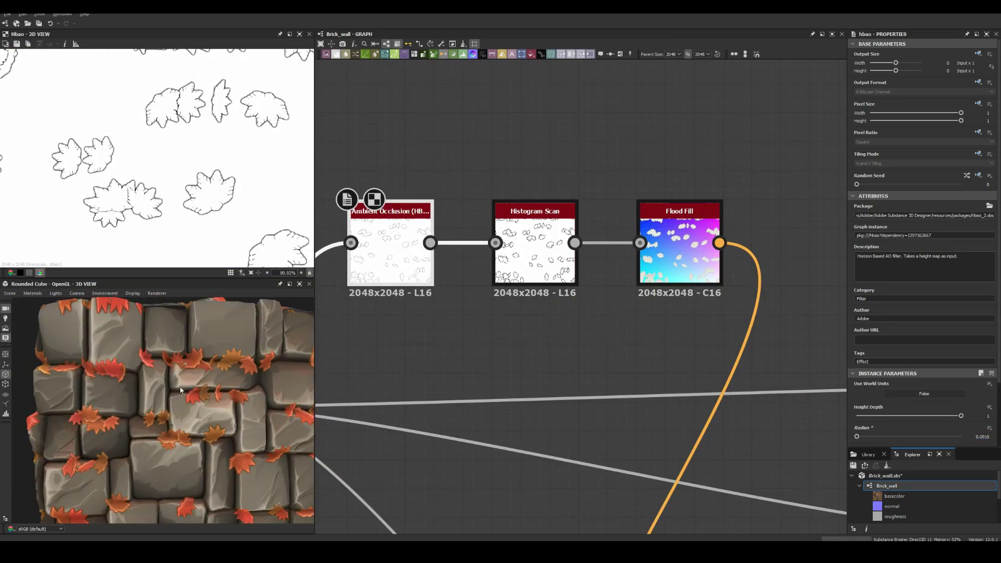
{"action": "scroll", "coordinate": [573, 313], "scroll_direction": "down", "scroll_amount": 3}
{"action": "double_click", "coordinate": [656, 448]}
{"action": "scroll", "coordinate": [156, 156], "scroll_direction": "up", "scroll_amount": 3}
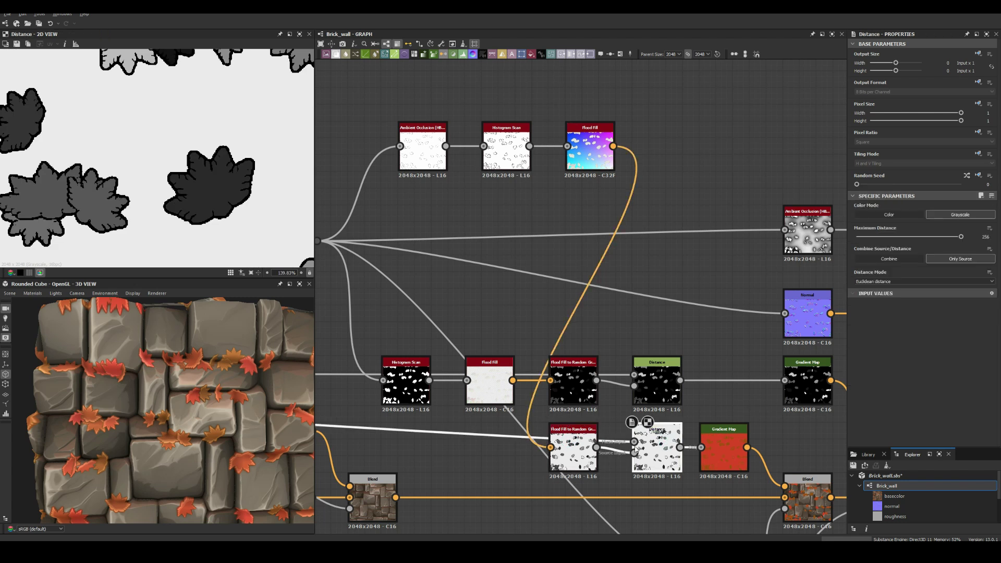
{"action": "scroll", "coordinate": [104, 387], "scroll_direction": "up", "scroll_amount": 3}
{"action": "scroll", "coordinate": [104, 387], "scroll_direction": "down", "scroll_amount": 5}
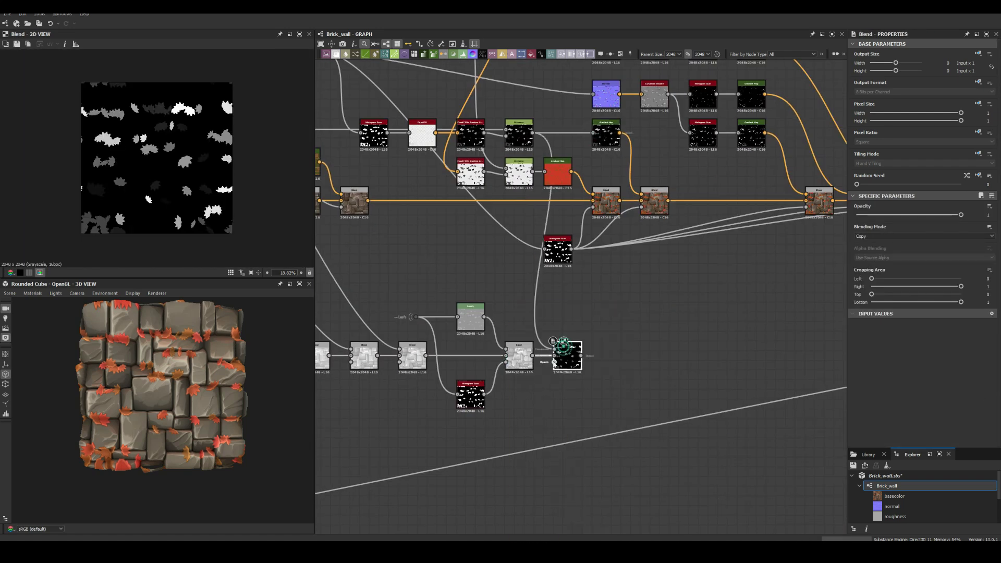
- Wire the histogram mask into the Blend opacity with Blending Mode set to Add Sub
{"action": "left_click_drag", "start_coordinate": [554, 364], "coordinate": [484, 394]}
{"action": "left_click", "coordinate": [922, 236]}
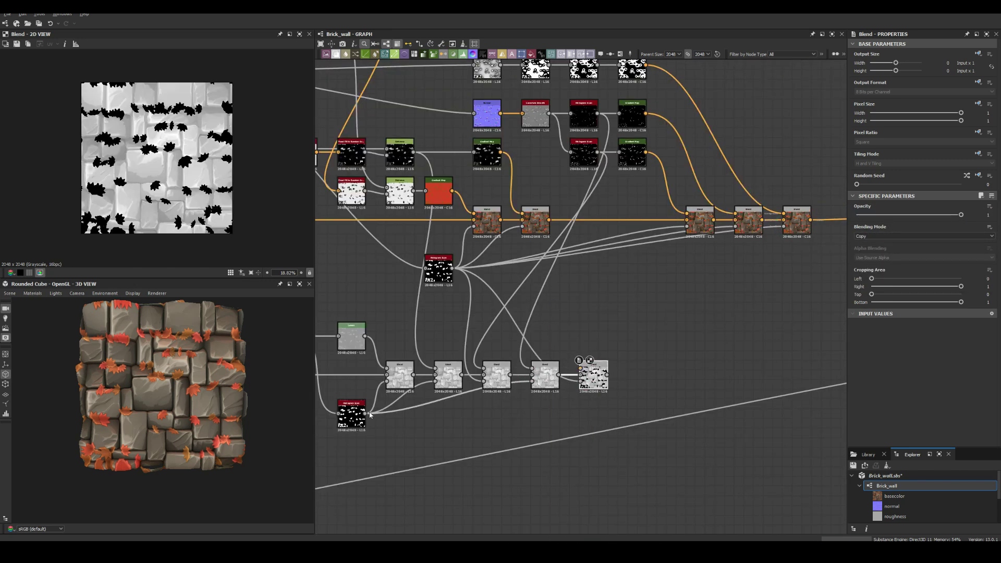
{"action": "scroll", "coordinate": [594, 371], "scroll_direction": "down", "scroll_amount": 3}
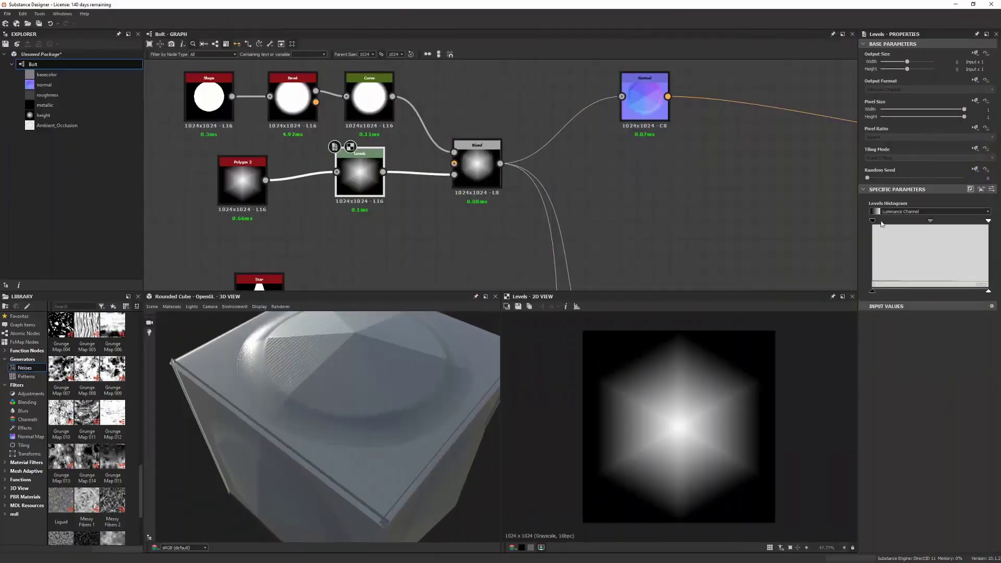
{"action": "left_click_drag", "start_coordinate": [987, 221], "coordinate": [927, 233]}
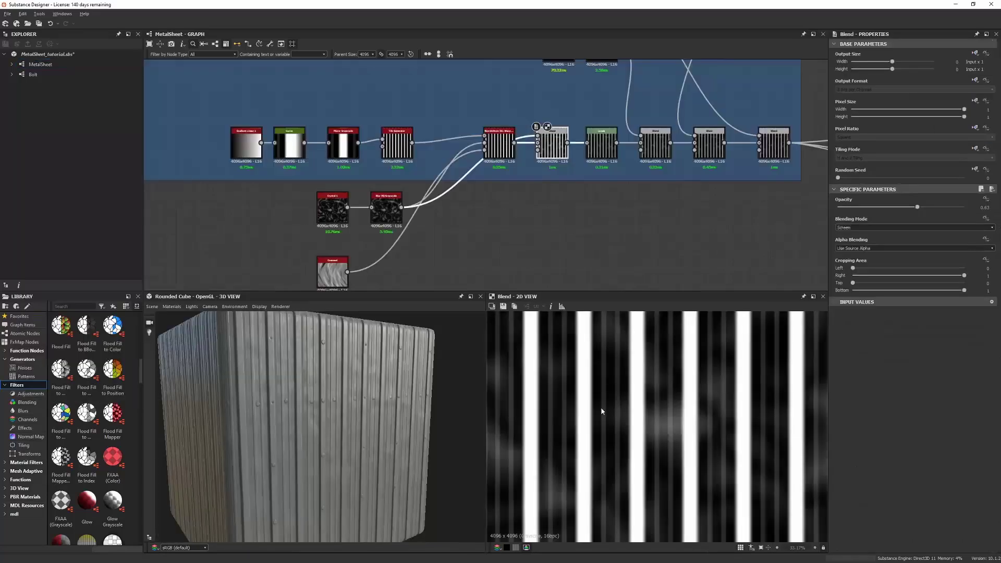
- Switch the 3D preview to the Default material and orbit to the cube's corner
{"action": "scroll", "coordinate": [240, 394], "scroll_direction": "down", "scroll_amount": 5}
{"action": "left_click", "coordinate": [171, 306]}
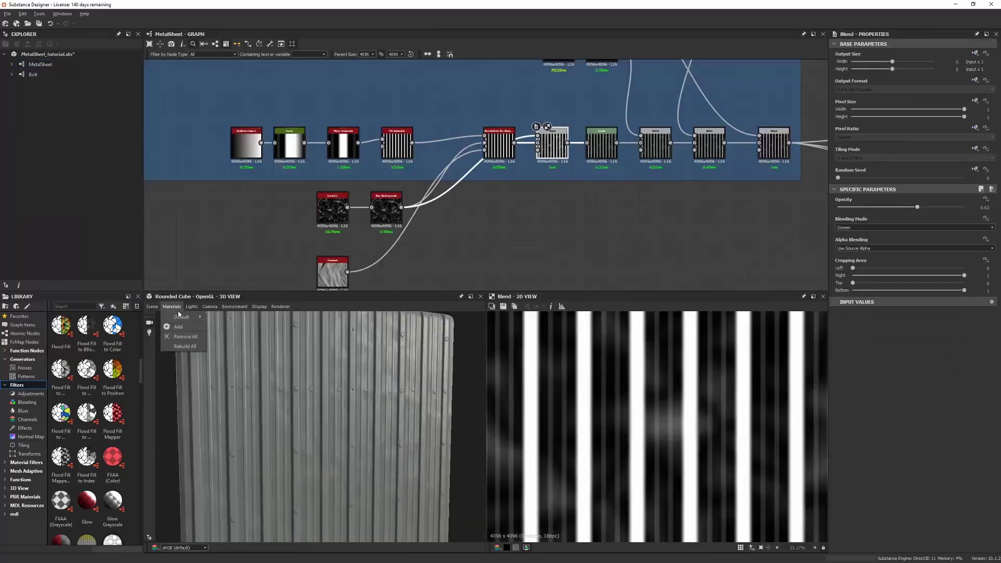
{"action": "left_click", "coordinate": [186, 326]}
{"action": "left_click_drag", "start_coordinate": [364, 417], "coordinate": [453, 428]}
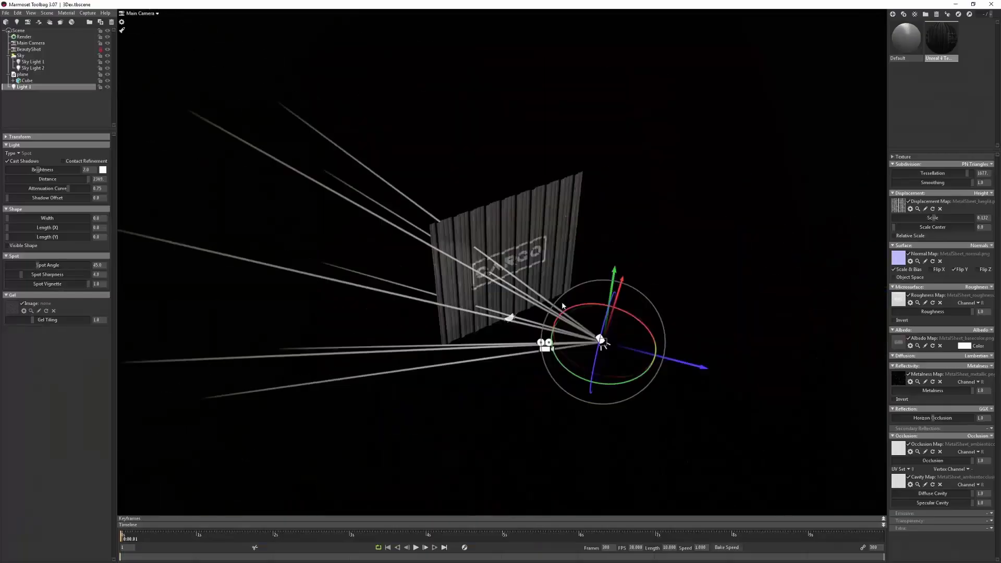
- Orbit the Marmoset Toolbag viewport to face the CARGO metal wall
{"action": "left_click_drag", "start_coordinate": [862, 275], "coordinate": [658, 217]}
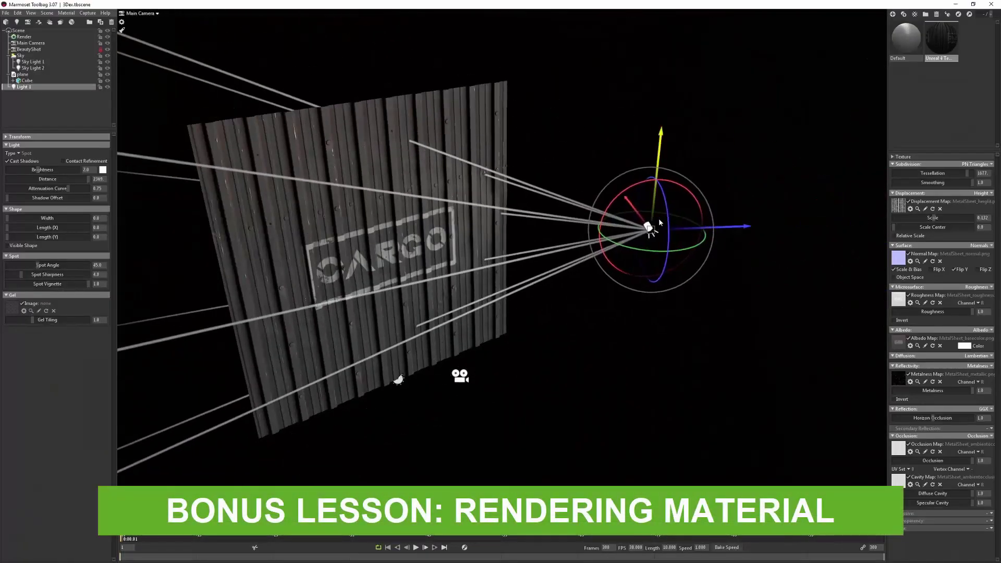